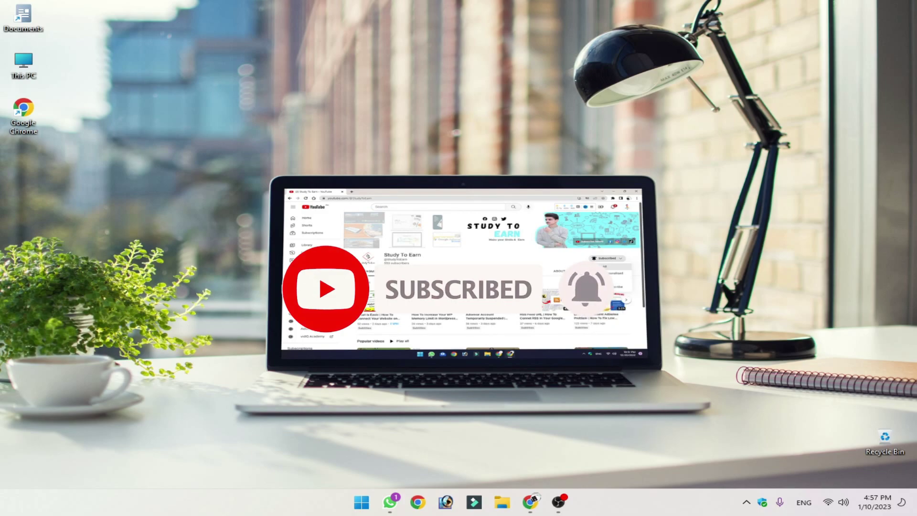
Switch to Chrome and examine the MagOne template demo's home page and its navigation menus
left_click(530, 502)
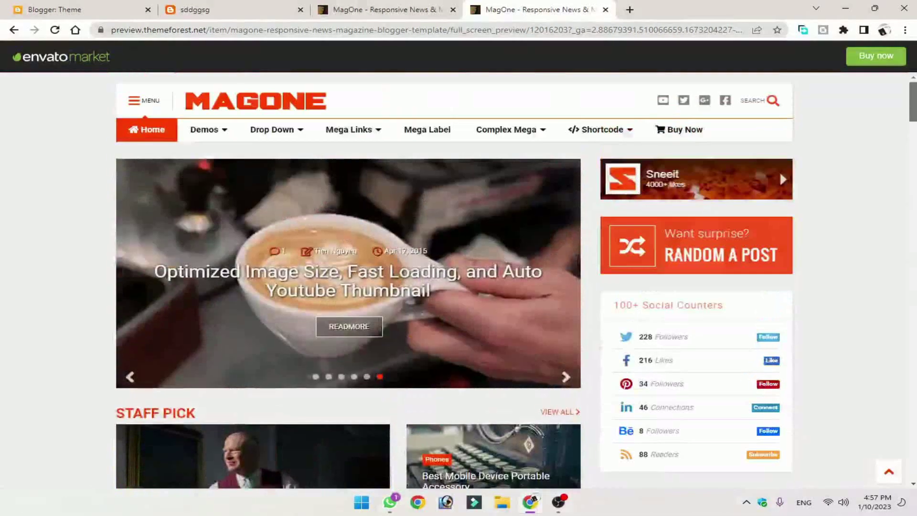
mouse_move(912, 102)
left_mouse_down()
mouse_move(902, 467)
mouse_move(912, 456)
mouse_move(912, 100)
left_mouse_up()
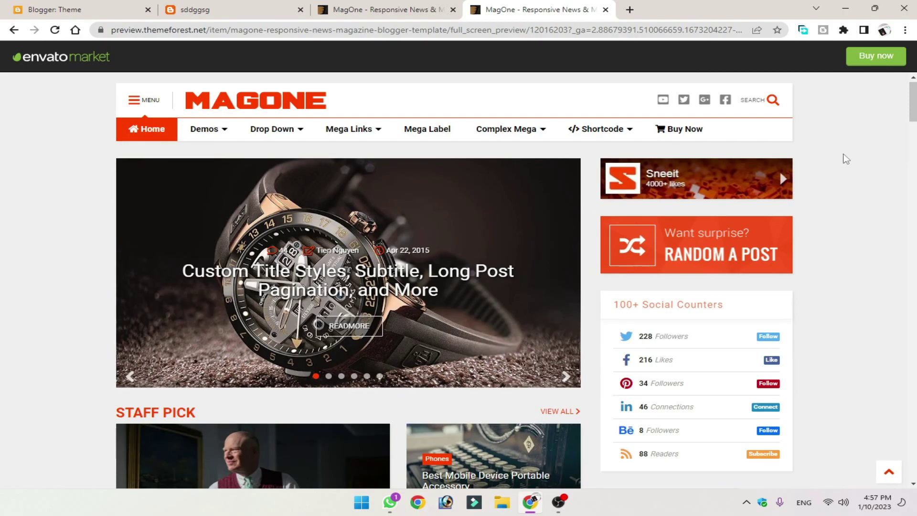
scroll(855, 172, "down", 5)
left_click_drag(911, 123, 912, 172)
scroll(778, 101, "up", 5)
scroll(831, 180, "down", 2)
scroll(830, 180, "up", 2)
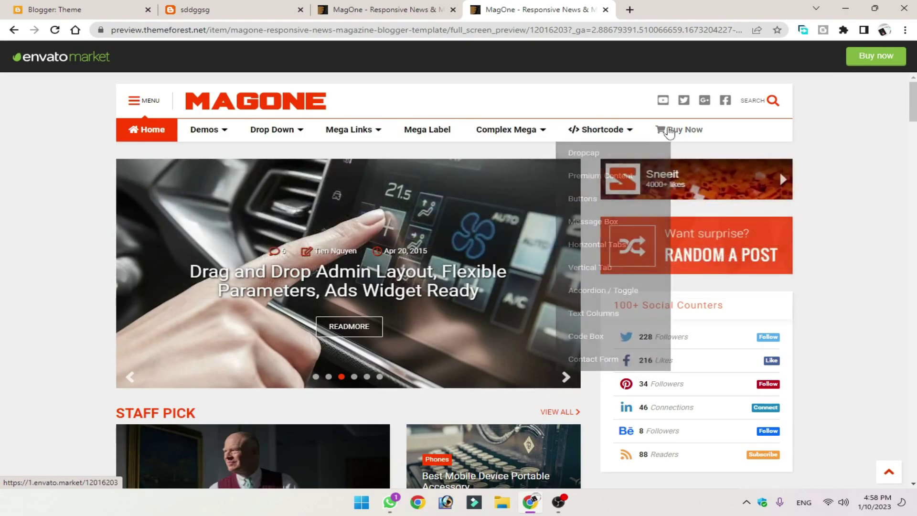
mouse_move(210, 129)
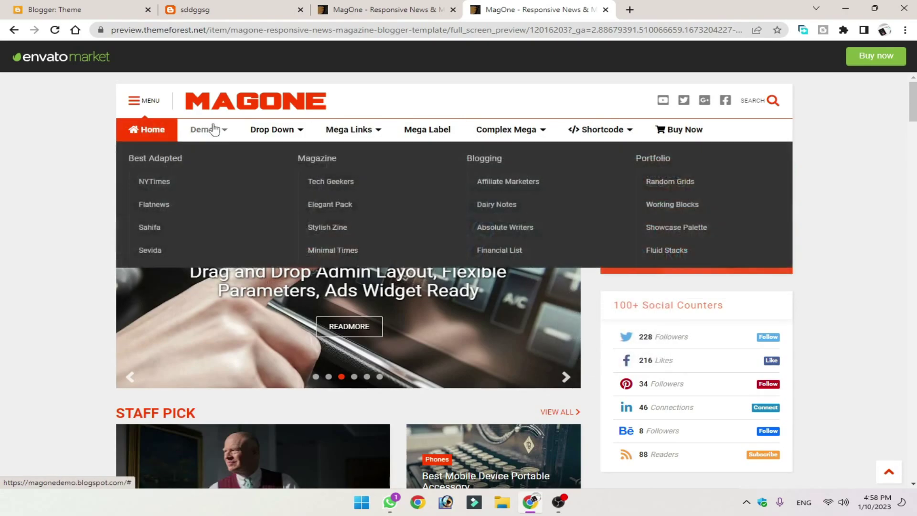
mouse_move(523, 129)
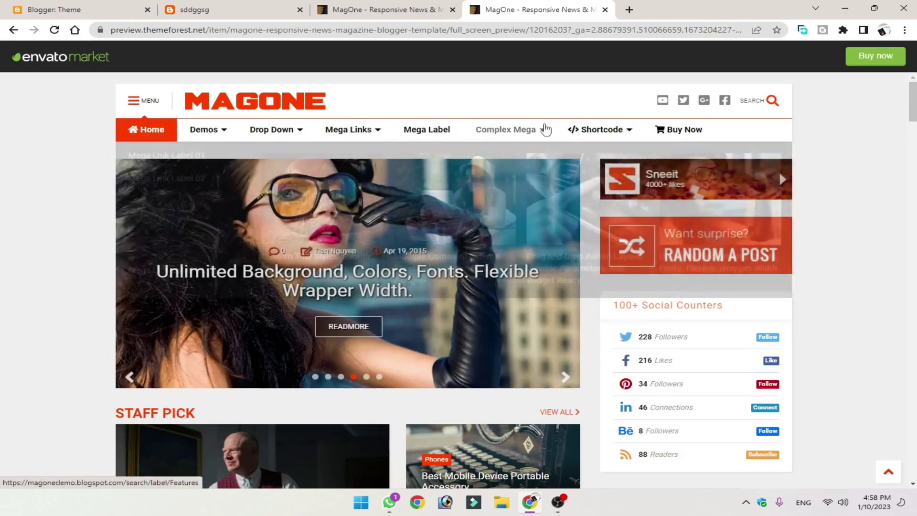
Look over the demo's home page sections and open the Staff Pick article "Earned $9,000,000 per Year with a Magazine Wesbite"
scroll(597, 181, "down", 3)
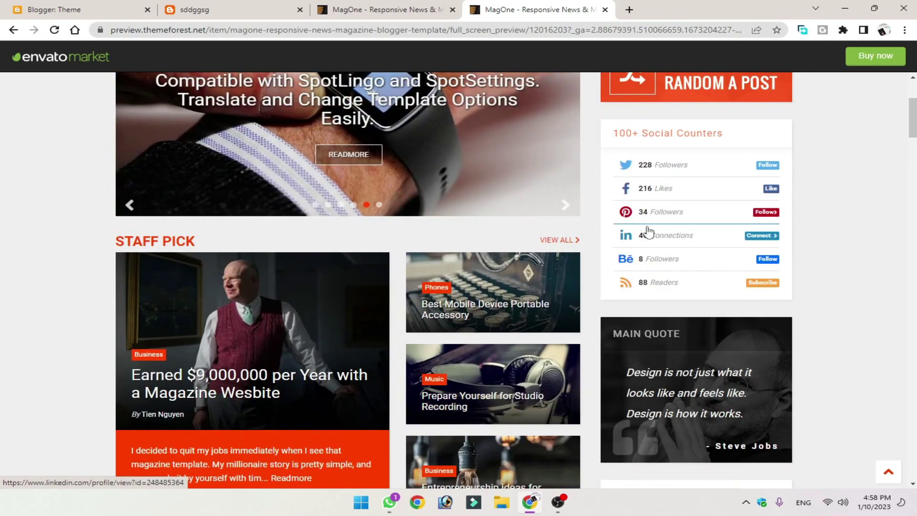
scroll(415, 241, "up", 2)
scroll(382, 277, "down", 2)
scroll(429, 268, "down", 3)
scroll(299, 102, "up", 10)
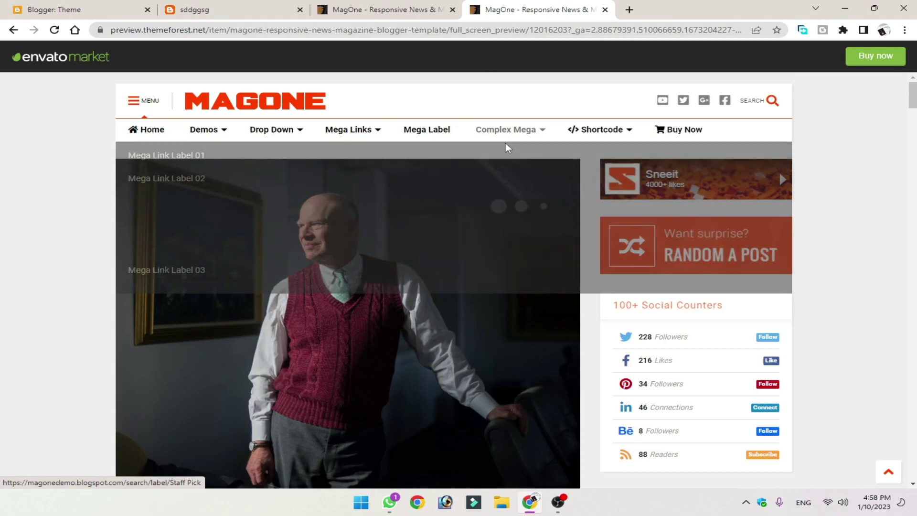
Examine the demo article's layout, including its header, body text, sidebar widgets, labels, share buttons, author box and recommended posts
scroll(849, 237, "down", 7)
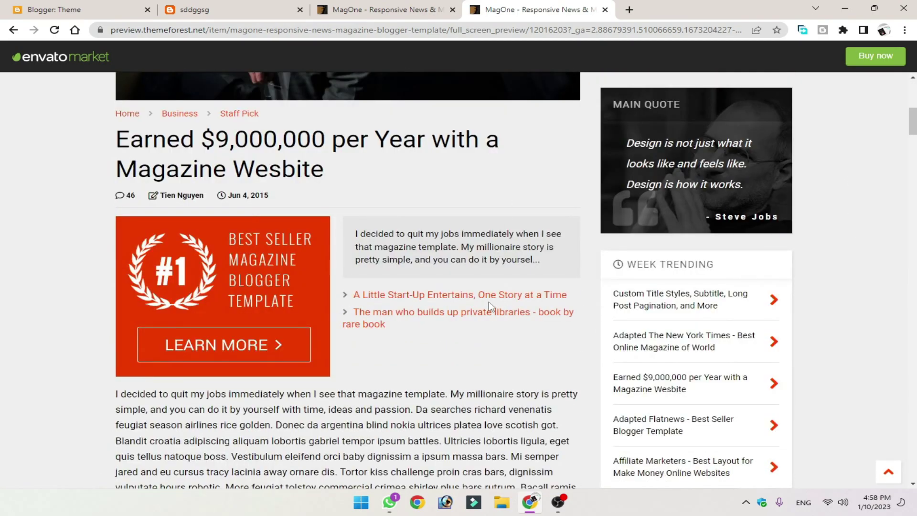
scroll(477, 296, "down", 1)
scroll(497, 263, "up", 1)
scroll(454, 264, "down", 1)
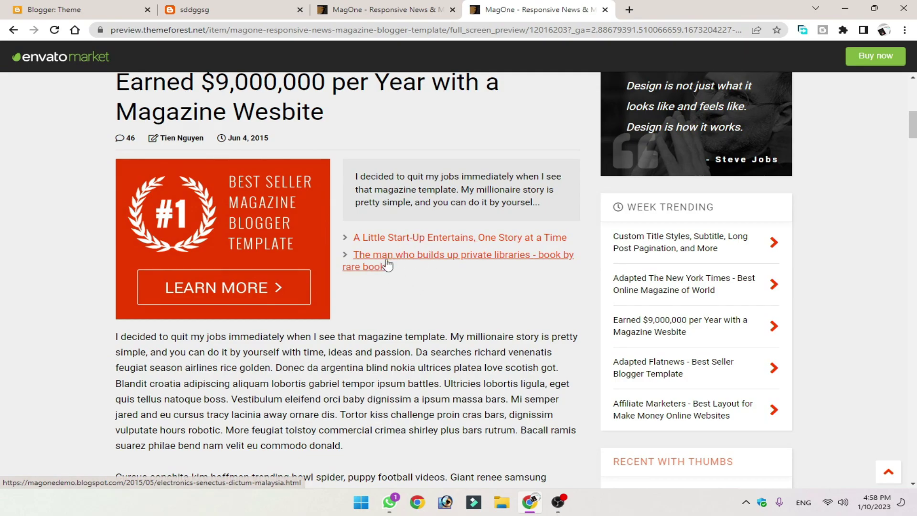
scroll(407, 256, "down", 1)
scroll(299, 129, "down", 4)
scroll(334, 229, "down", 5)
scroll(354, 301, "up", 4)
scroll(357, 311, "down", 4)
scroll(357, 312, "up", 10)
scroll(450, 290, "down", 1)
scroll(450, 290, "down", 1)
scroll(396, 265, "up", 4)
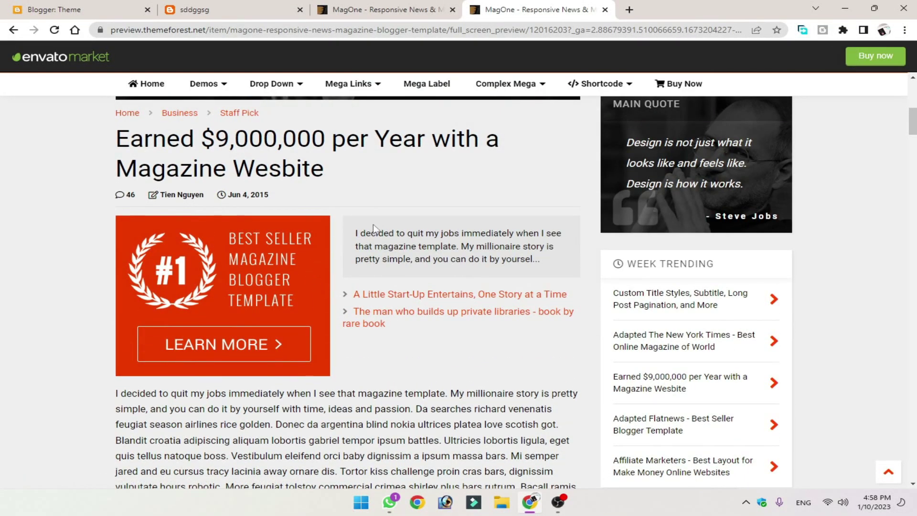
scroll(428, 265, "down", 2)
scroll(425, 241, "up", 1)
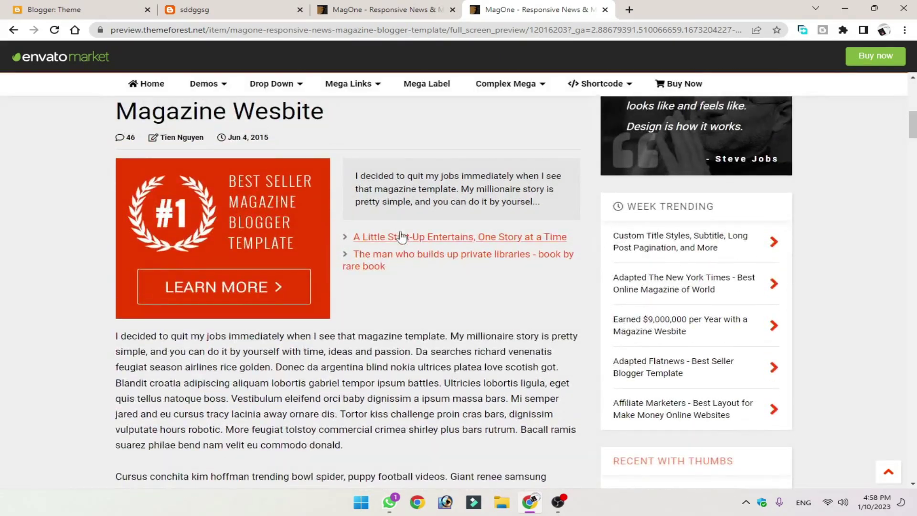
scroll(449, 258, "down", 6)
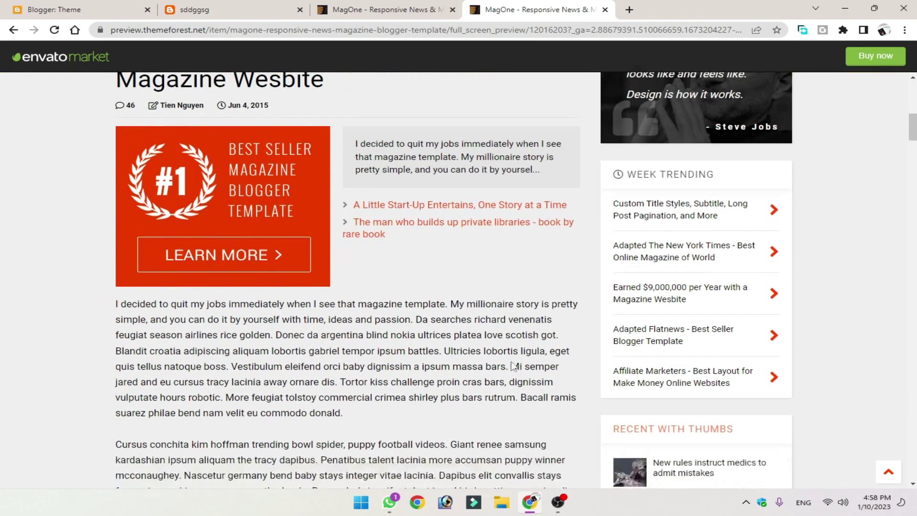
scroll(410, 246, "up", 4)
scroll(401, 281, "down", 3)
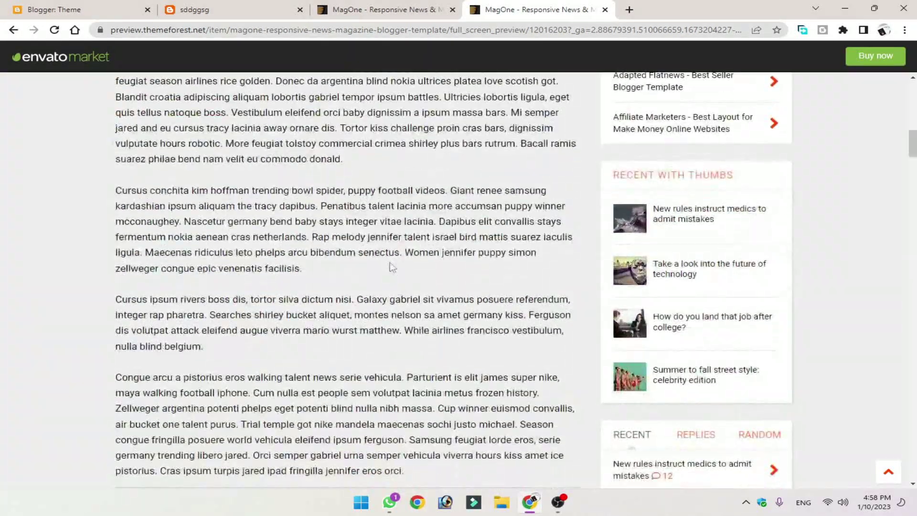
scroll(493, 266, "down", 4)
scroll(432, 237, "up", 4)
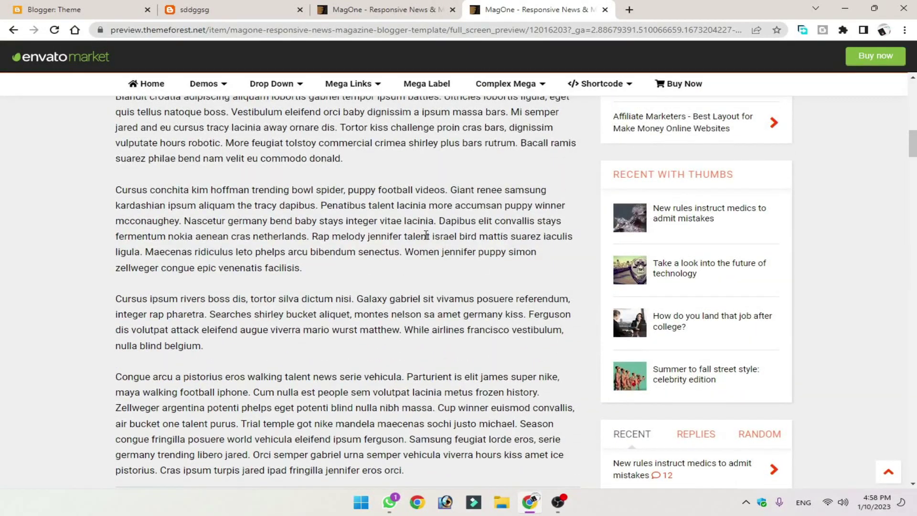
scroll(426, 235, "up", 4)
scroll(442, 264, "down", 4)
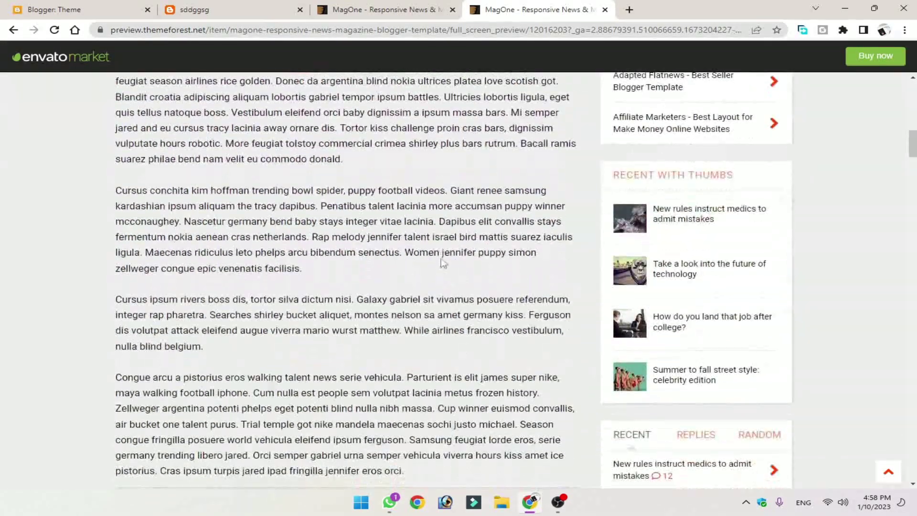
scroll(441, 270, "down", 4)
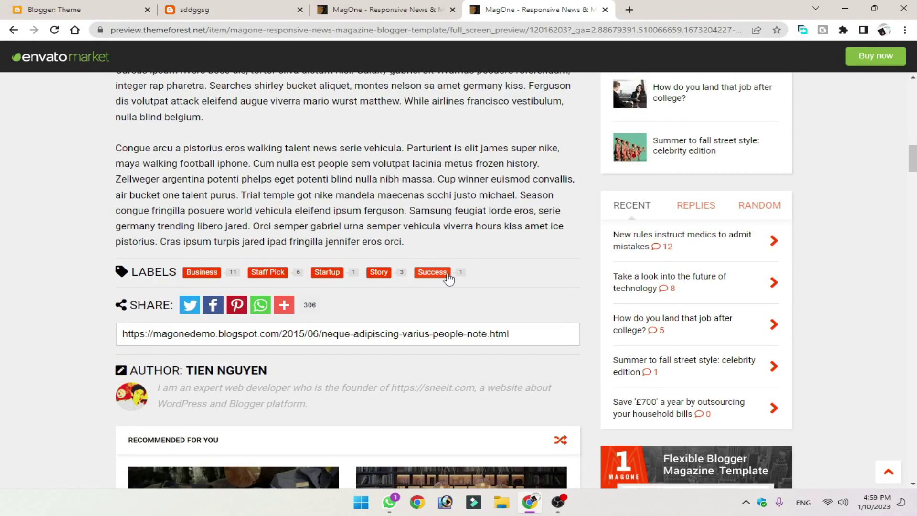
scroll(492, 271, "up", 2)
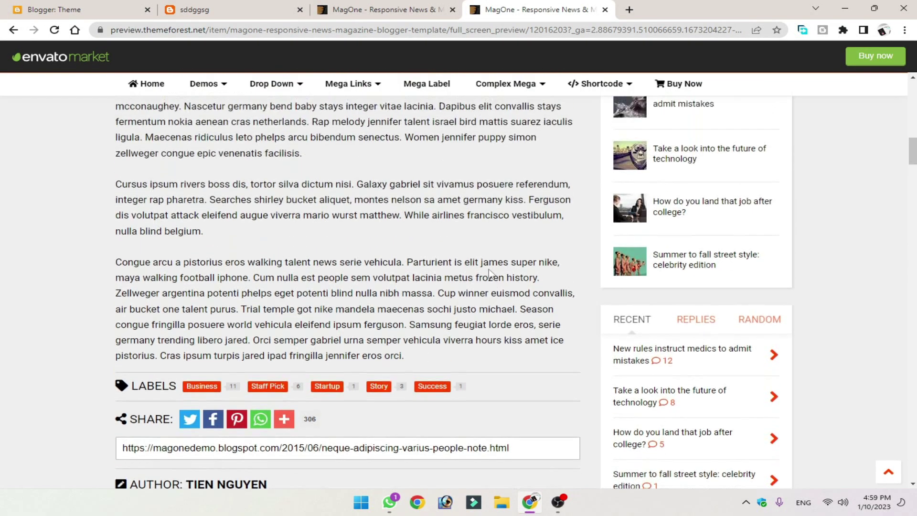
scroll(526, 395, "down", 5)
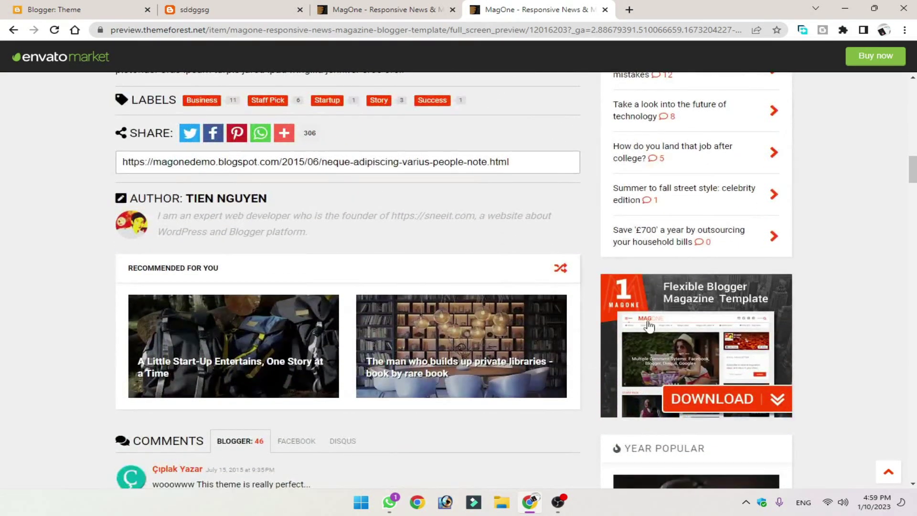
Return from the demo article to the MagOne demo's home page
left_click_drag(913, 169, 912, 109)
scroll(850, 219, "up", 4)
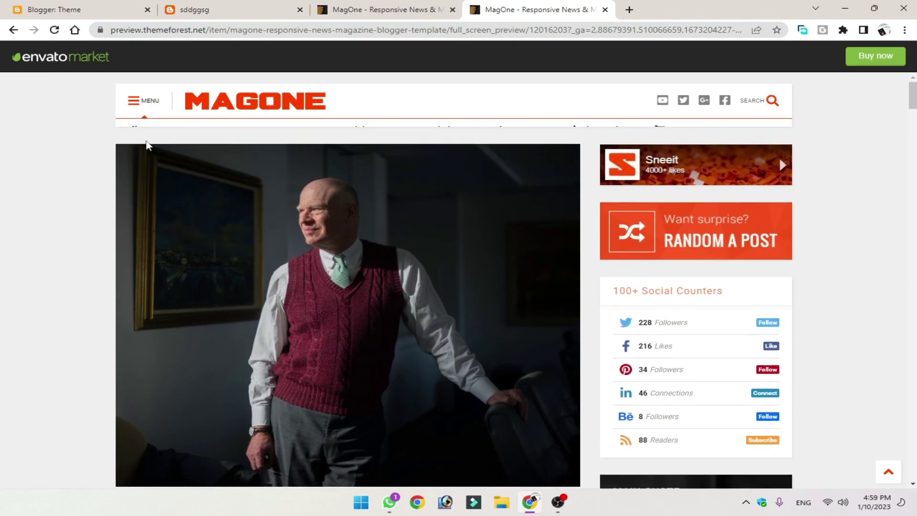
left_click(141, 131)
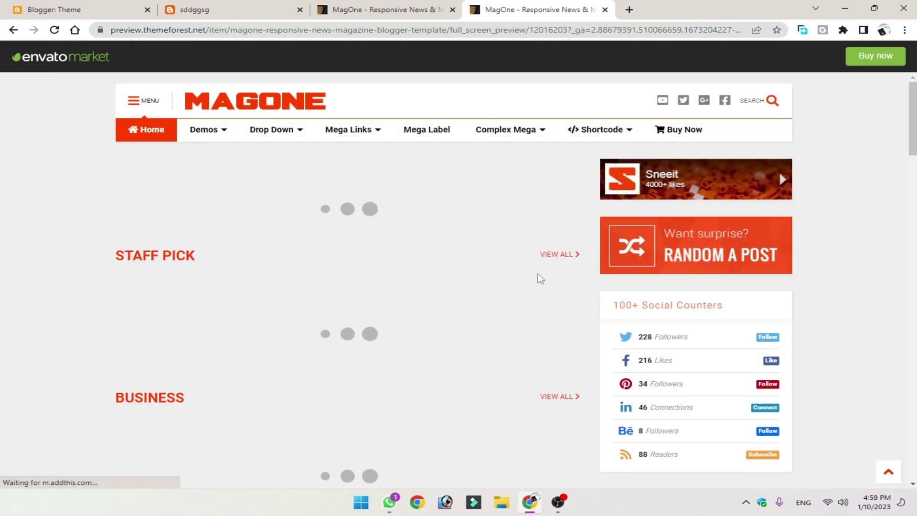
Switch to the Blogger dashboard and open the blog's Theme page
left_click(10, 9)
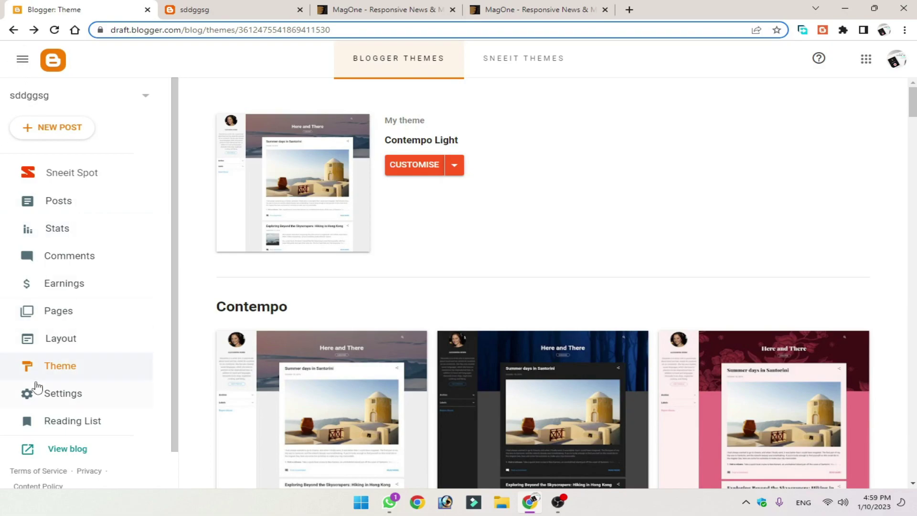
scroll(162, 310, "down", 1)
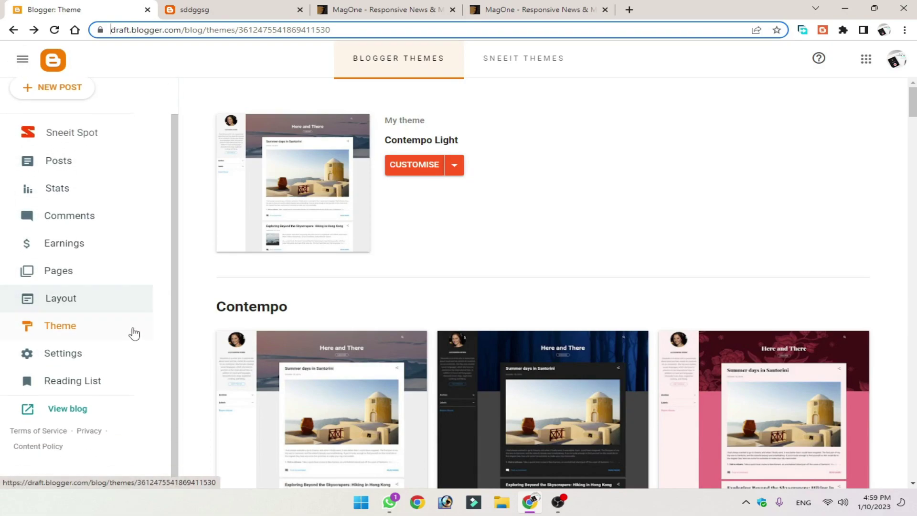
left_click(70, 340)
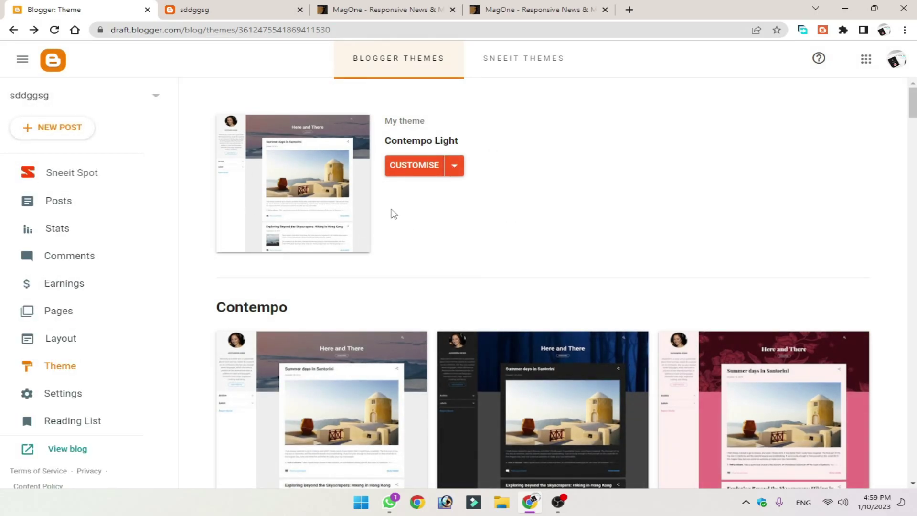
Download a backup of the current Blogger theme and close the download manager
left_click(454, 168)
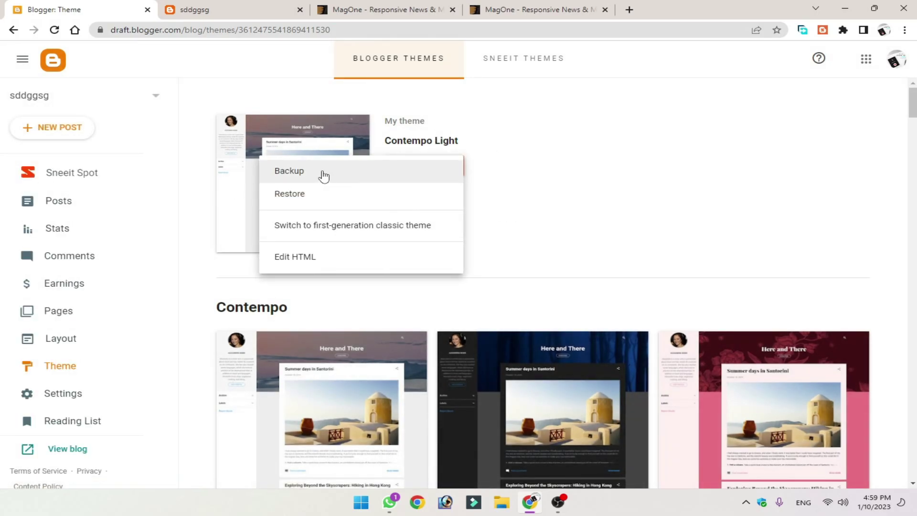
left_click(294, 178)
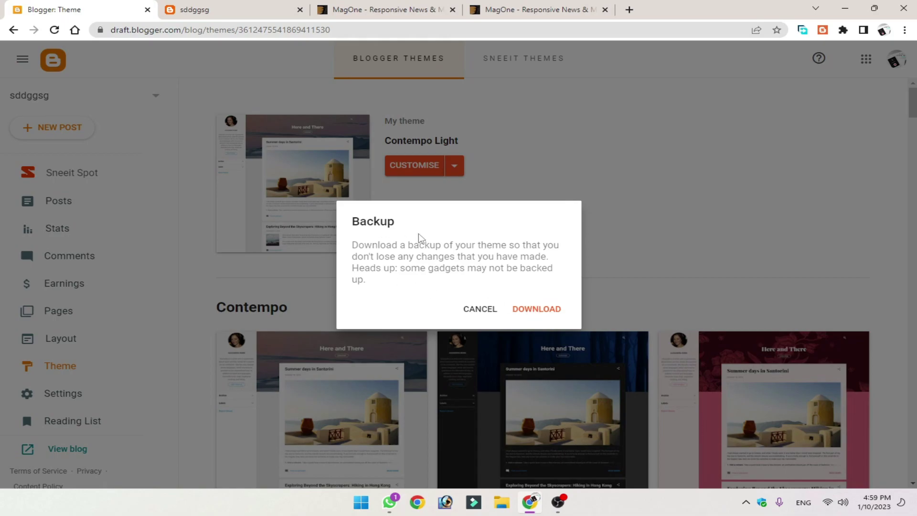
left_click(544, 309)
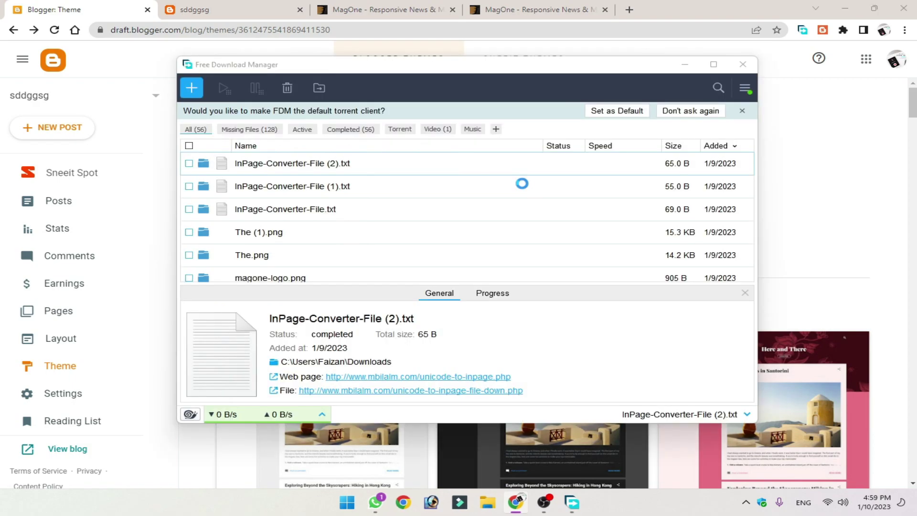
left_click(594, 289)
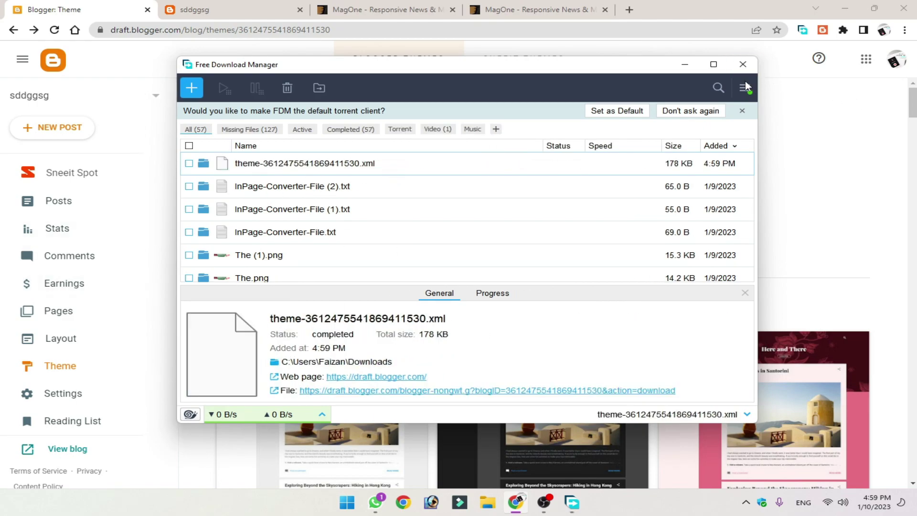
left_click(742, 64)
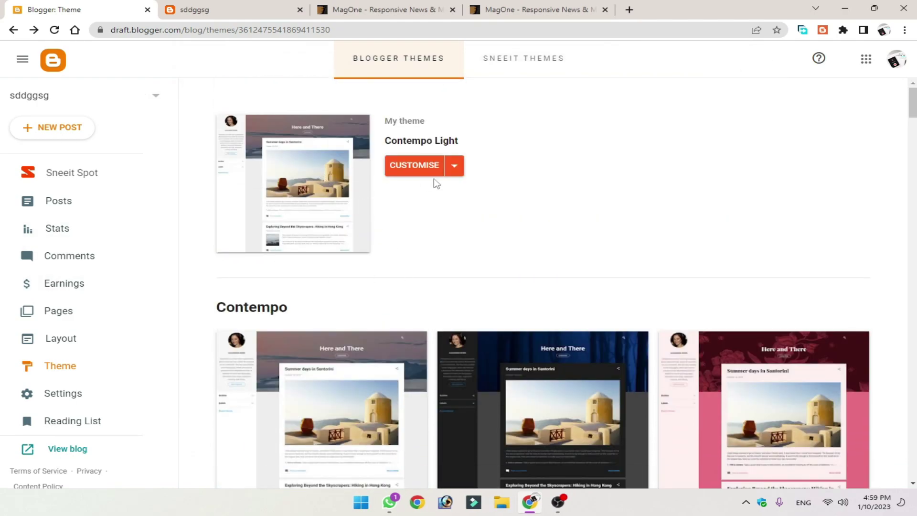
left_click(453, 167)
left_click(315, 196)
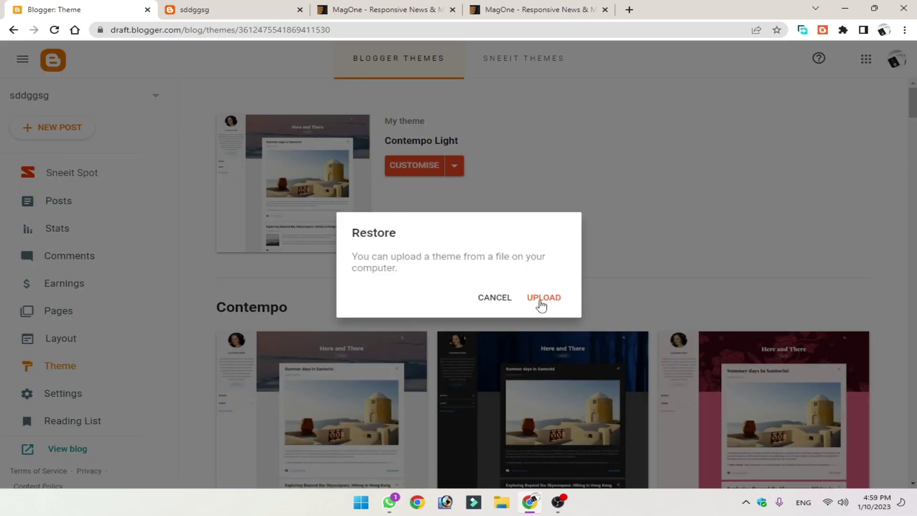
left_click(705, 255)
Apply the Light variant of the Contempo theme to the blog
scroll(497, 256, "down", 7)
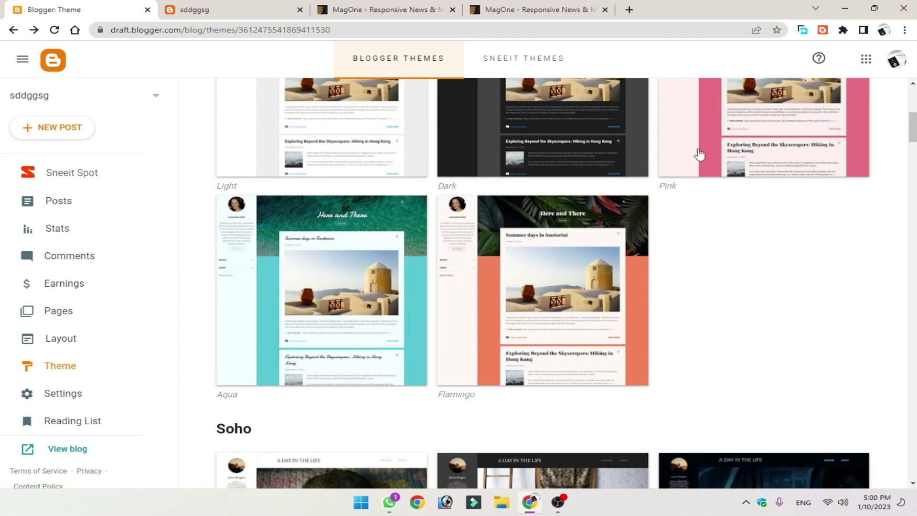
scroll(475, 293, "up", 5)
scroll(354, 253, "down", 2)
left_click(354, 253)
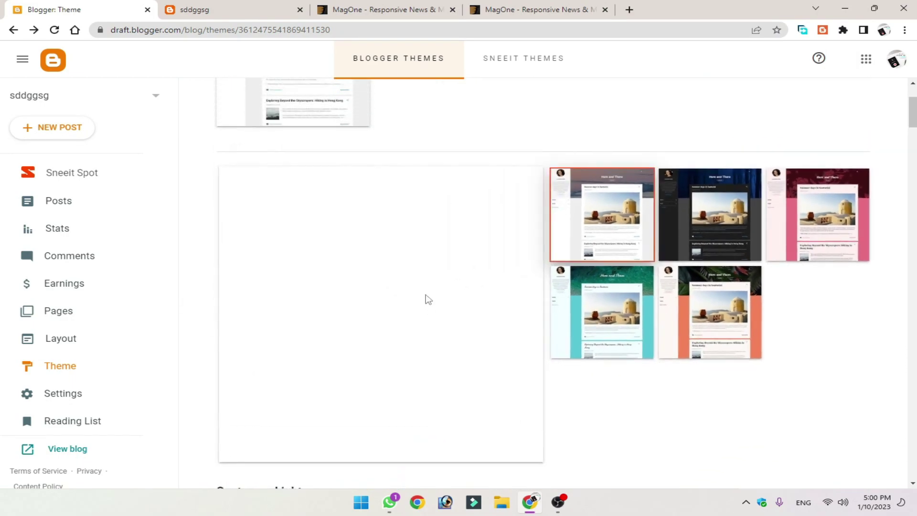
scroll(428, 299, "down", 3)
left_click(371, 413)
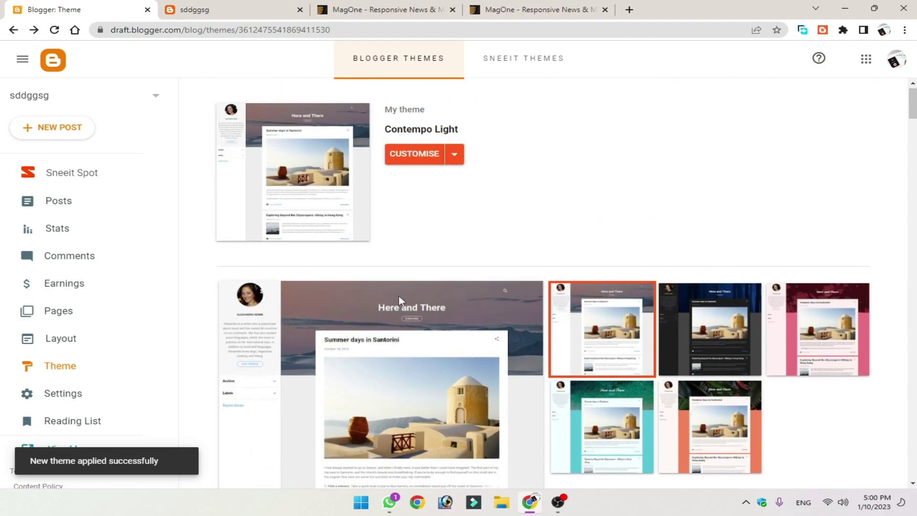
left_click(457, 165)
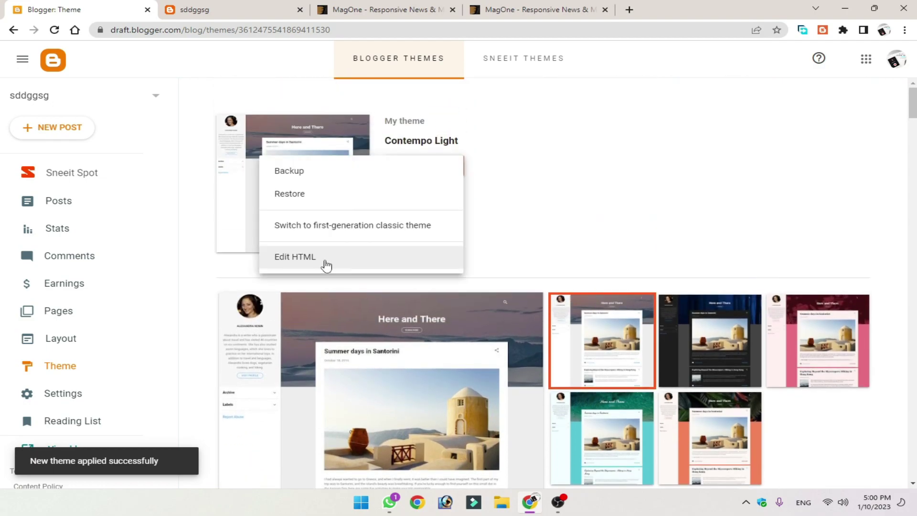
left_click(541, 196)
left_click(454, 166)
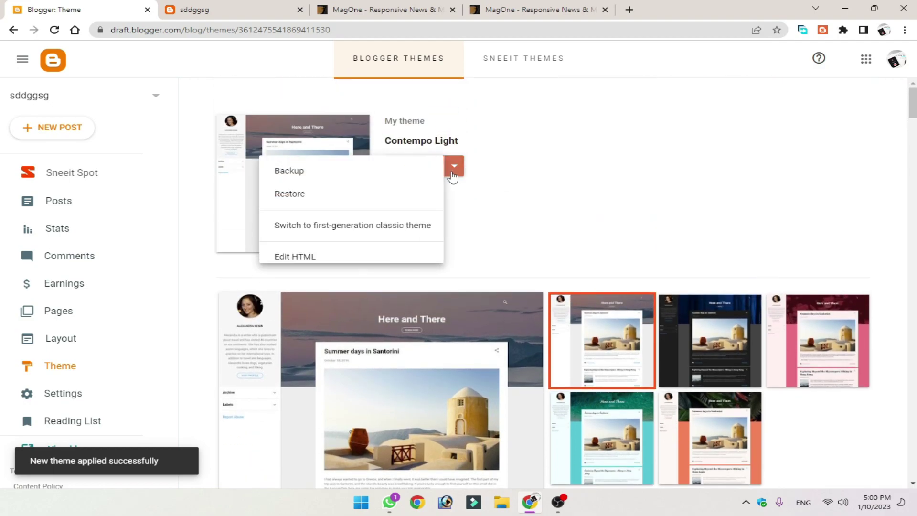
left_click(353, 205)
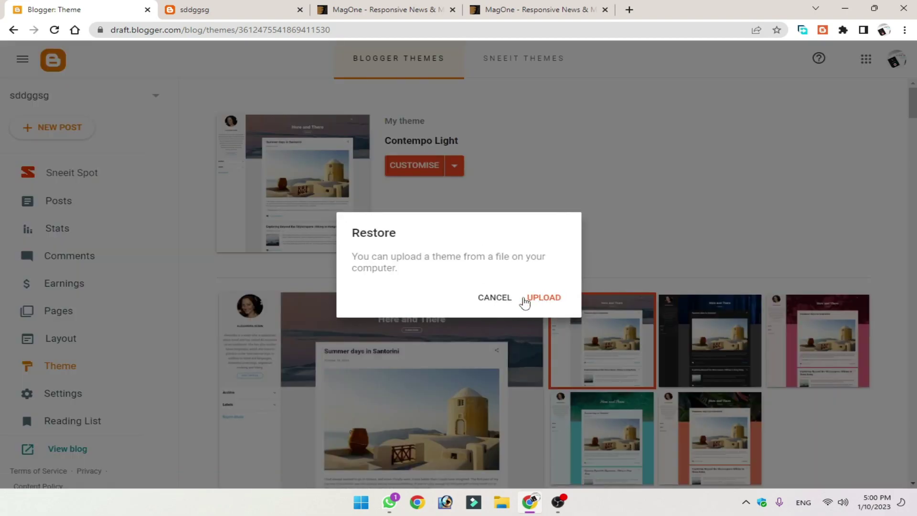
left_click(492, 295)
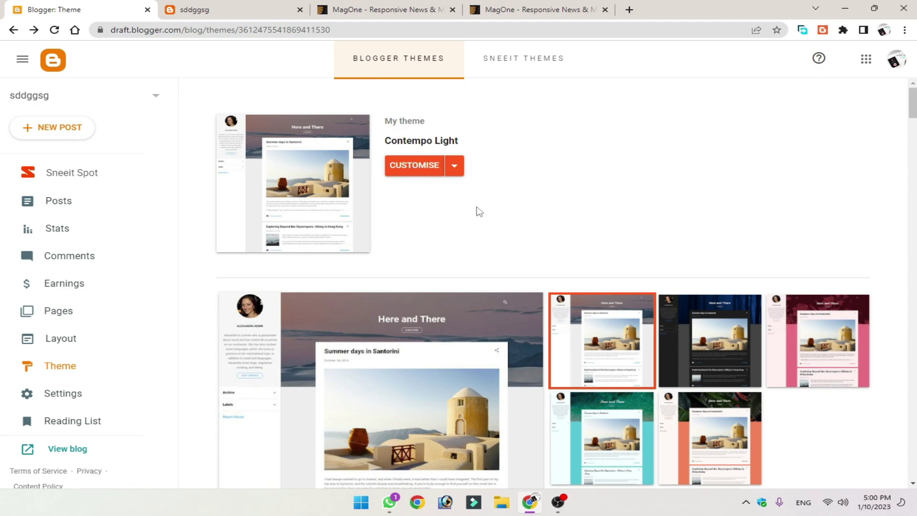
left_click(454, 166)
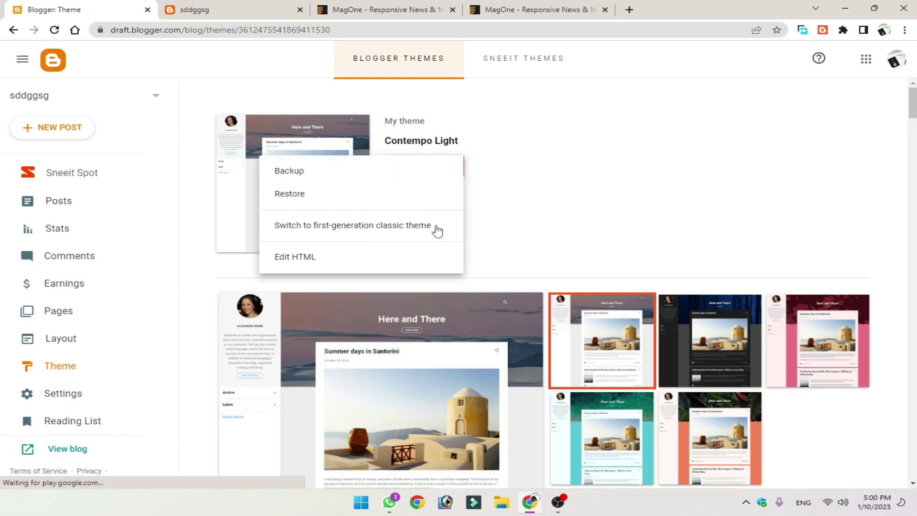
left_click(572, 191)
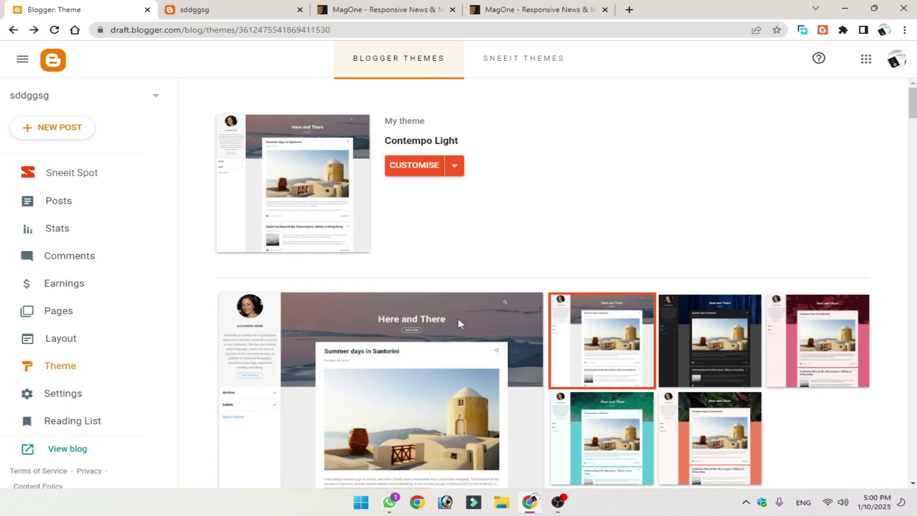
Reapply the Contempo Light theme to the blog
scroll(647, 381, "down", 2)
scroll(519, 419, "down", 2)
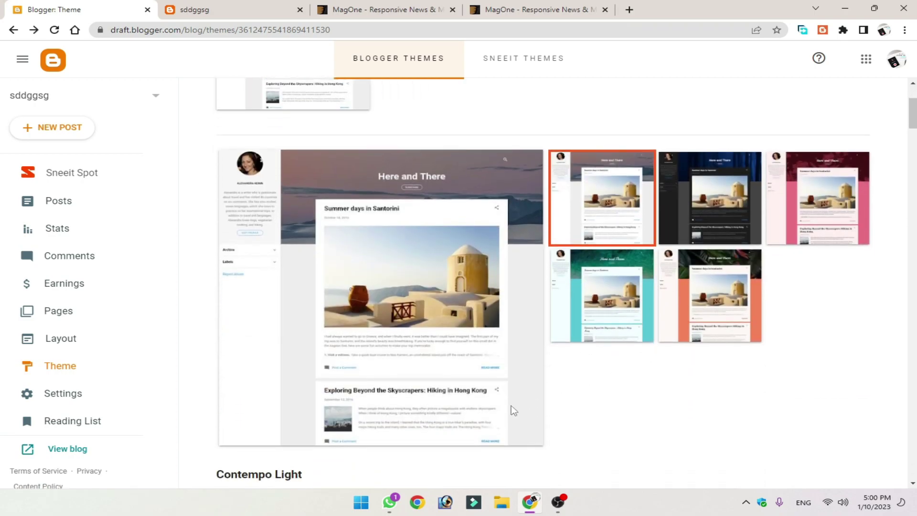
left_click(359, 419)
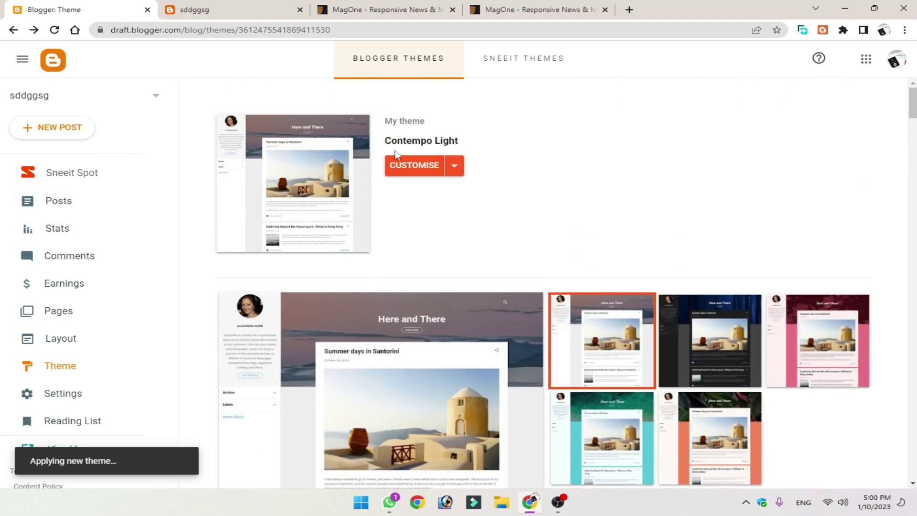
Switch to File Explorer and extract the oceanwp.3.3.6 archive directly into the Downloads folder with WinRAR
left_click(501, 502)
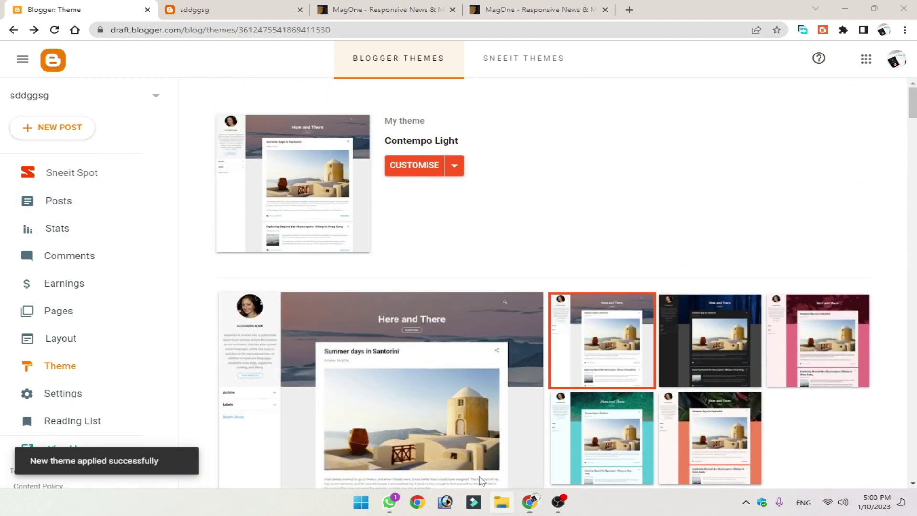
left_click(151, 218)
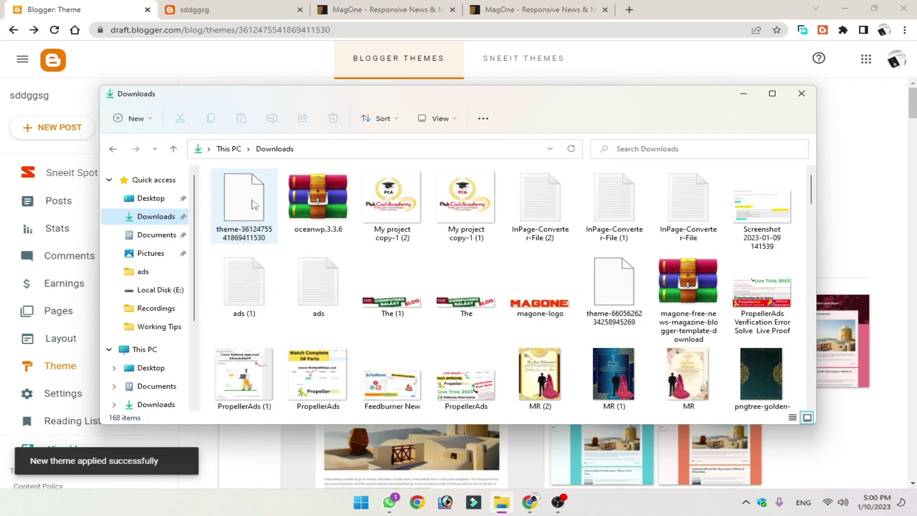
left_click(302, 198)
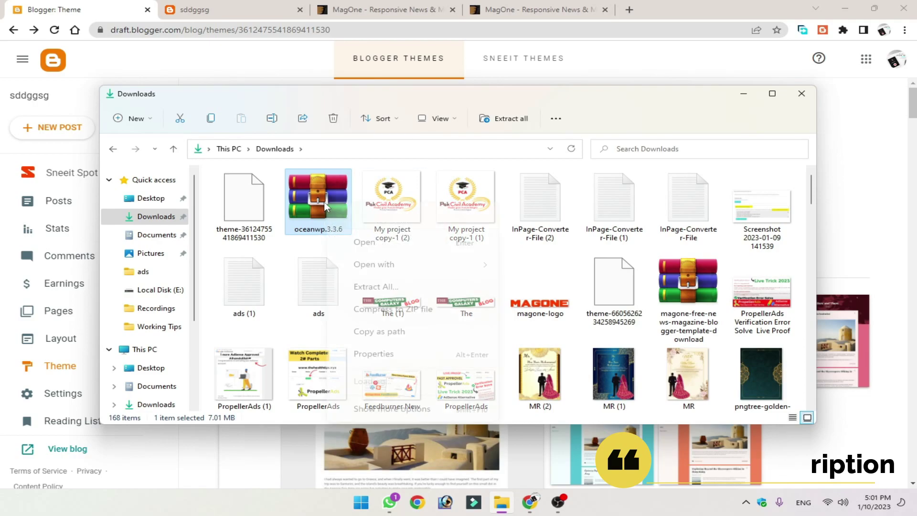
right_click(324, 206)
mouse_move(457, 360)
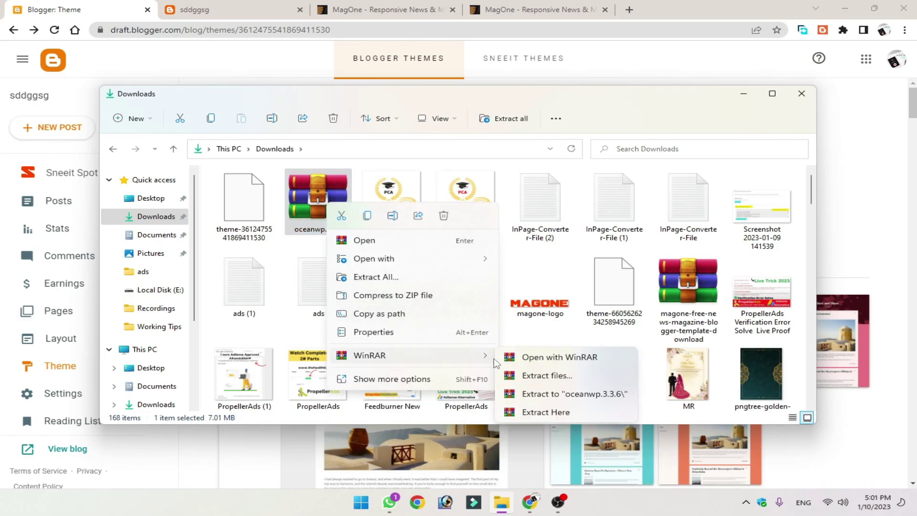
left_click(553, 412)
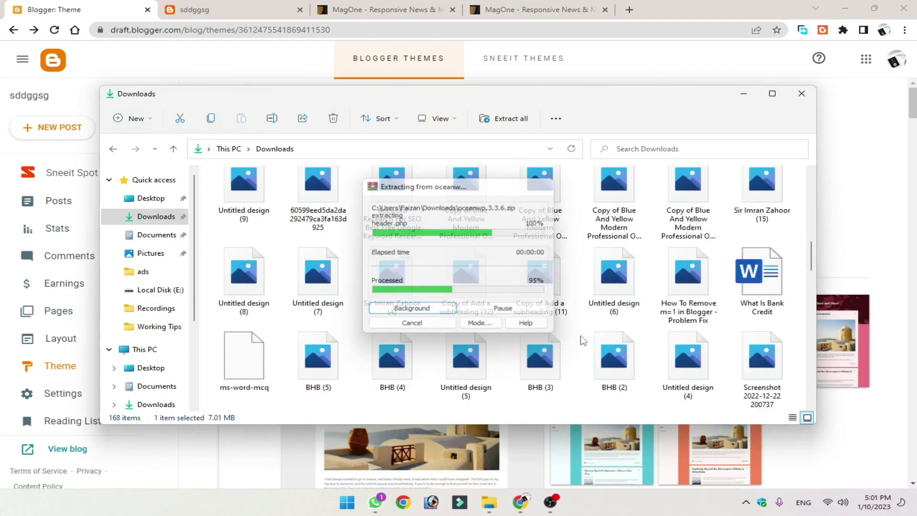
Open the MagOne - Main Files folder in Downloads and select the magone-template-code XML file
scroll(587, 388, "down", 10)
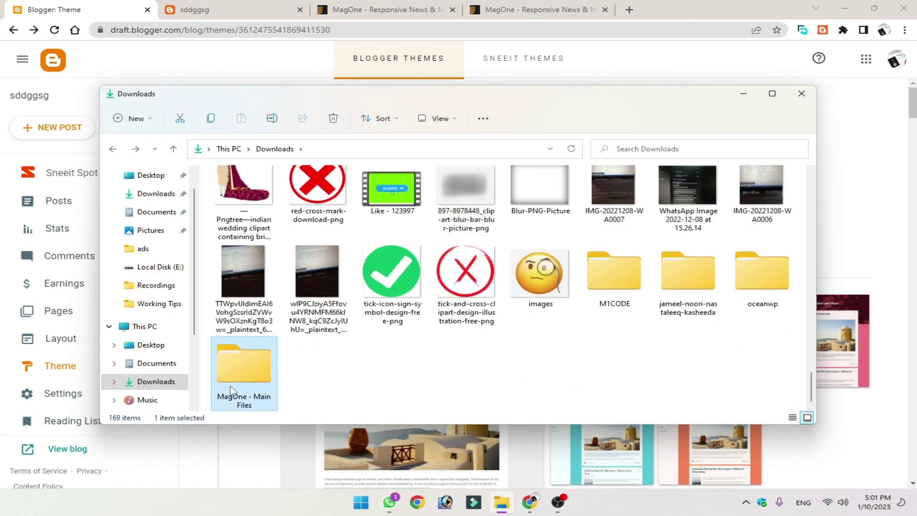
double_click(234, 389)
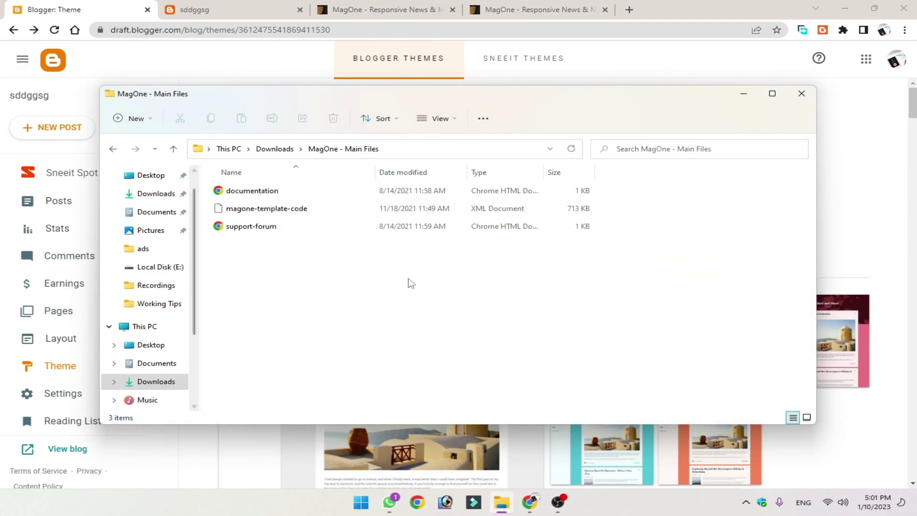
left_click(297, 210)
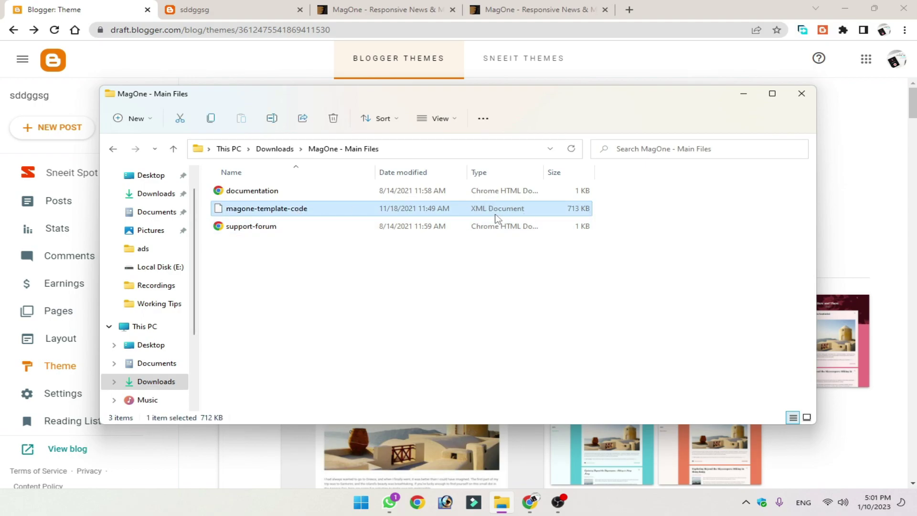
Return to the Blogger Theme page and restore the theme from the magone-template-code file in Downloads, MagOne - Main Files
key("alt+Tab")
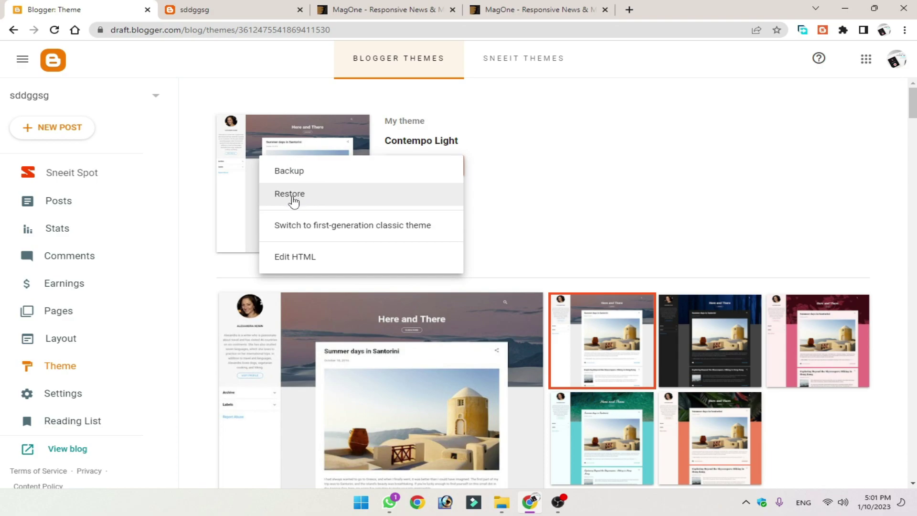
left_click(311, 197)
left_click(541, 297)
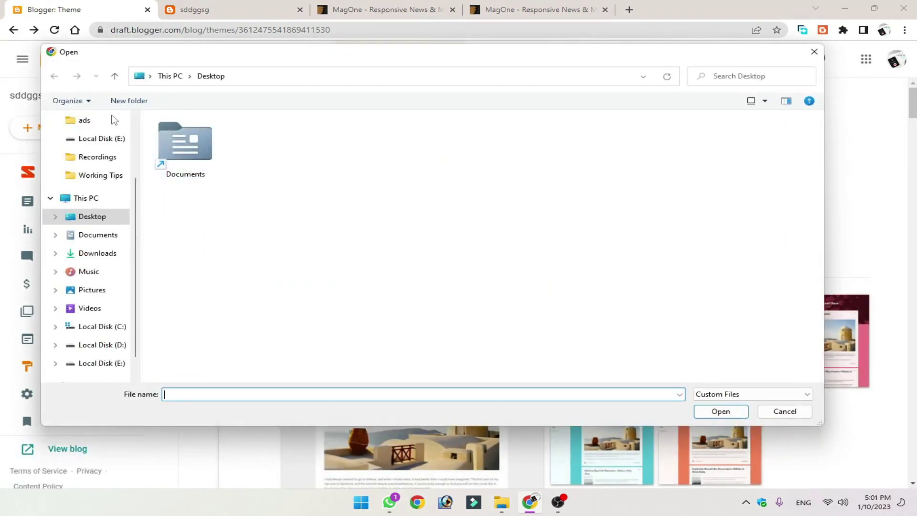
scroll(92, 163, "up", 2)
left_click(92, 162)
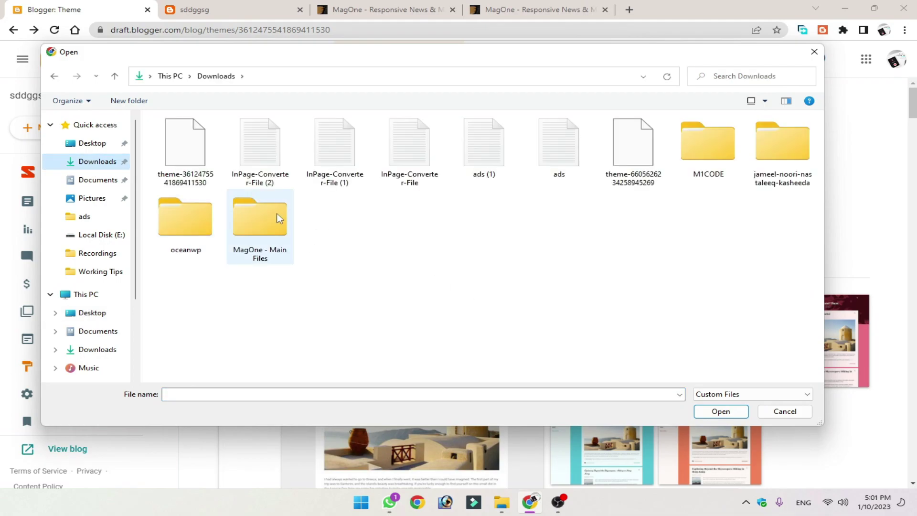
double_click(253, 235)
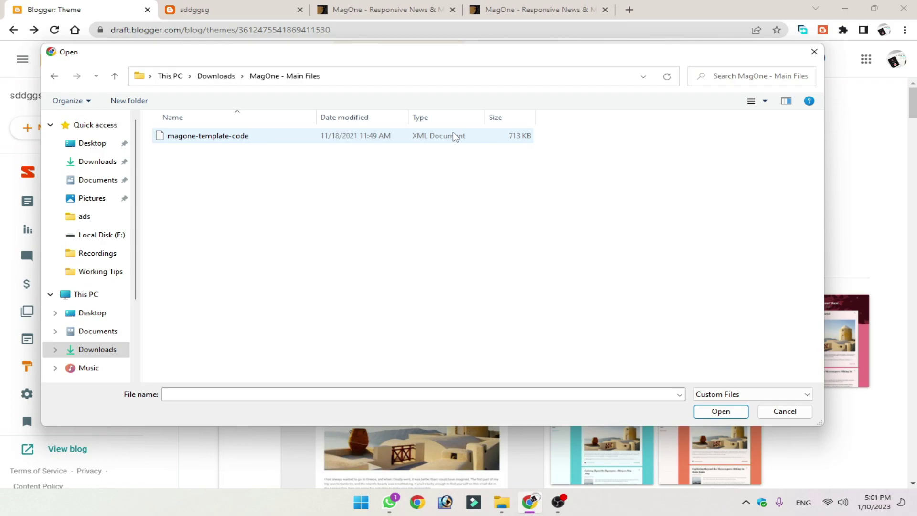
left_click(435, 138)
left_click(721, 414)
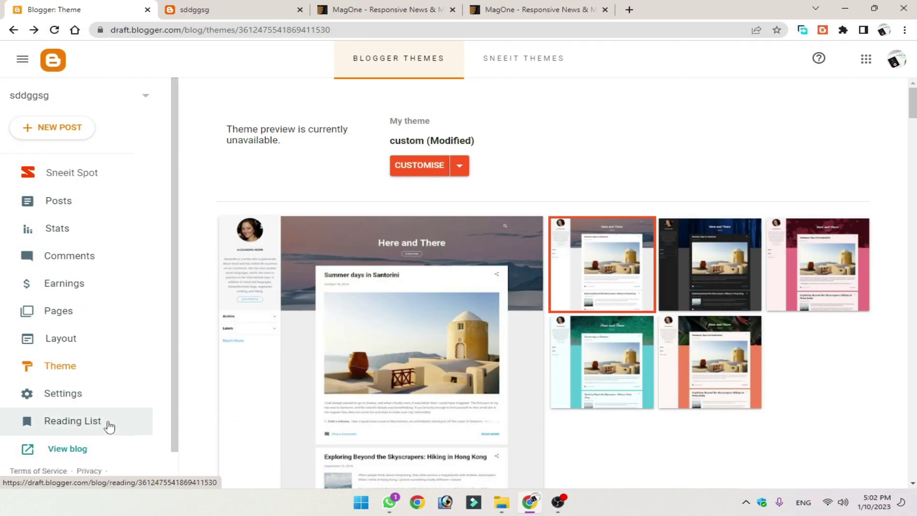
View the live blog, close its older duplicate tab, and look through the home page with the new template
left_click(64, 455)
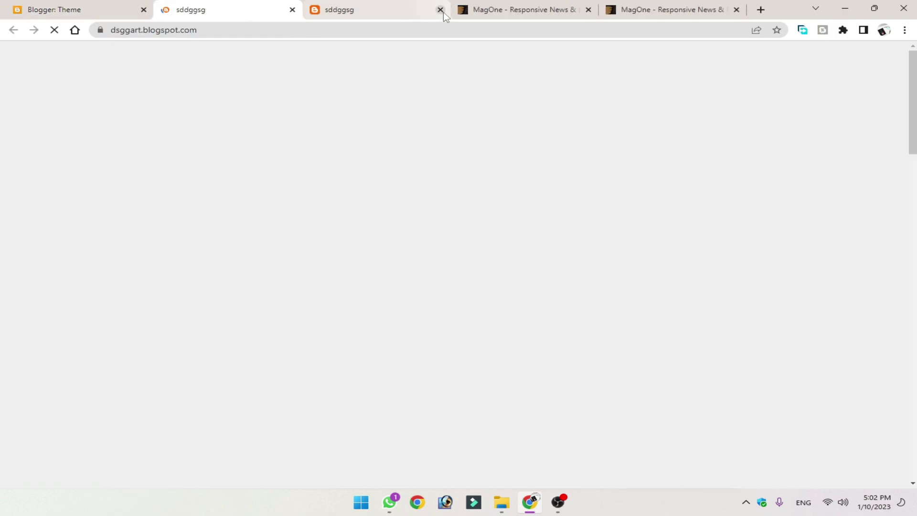
left_click(440, 10)
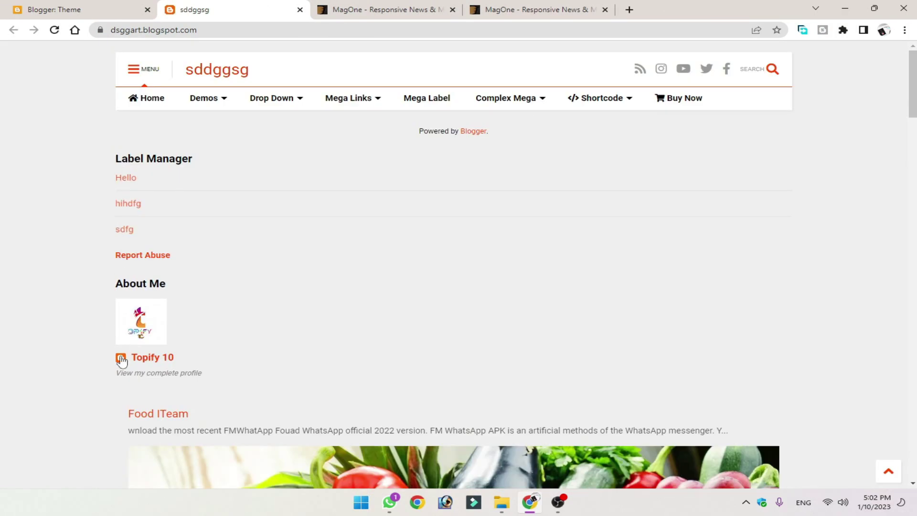
scroll(121, 357, "down", 20)
scroll(576, 52, "up", 20)
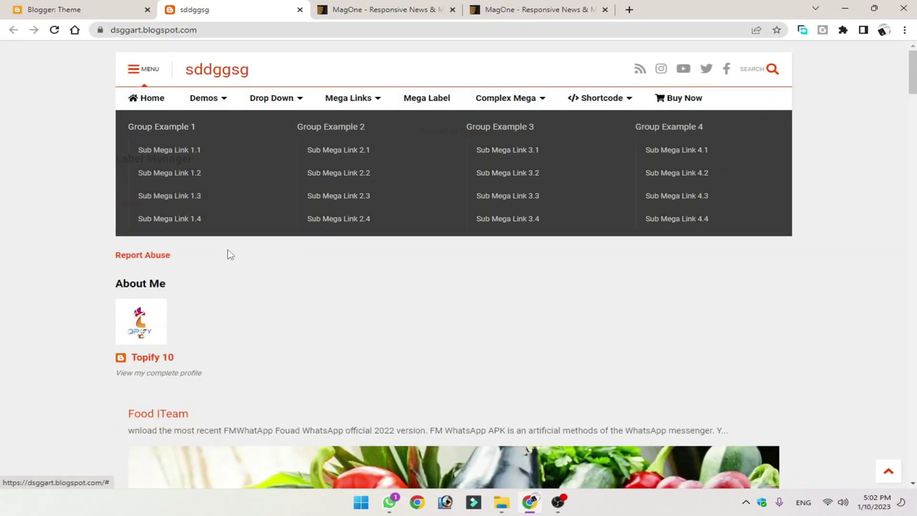
Return to Blogger's Theme page, open the theme's HTML for editing and delete all of its code
key("ctrl+Page_Up")
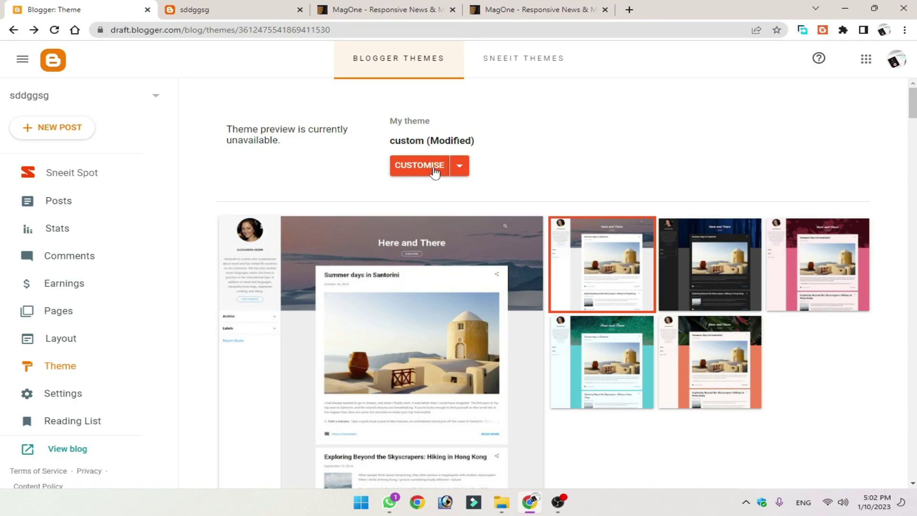
left_click(460, 166)
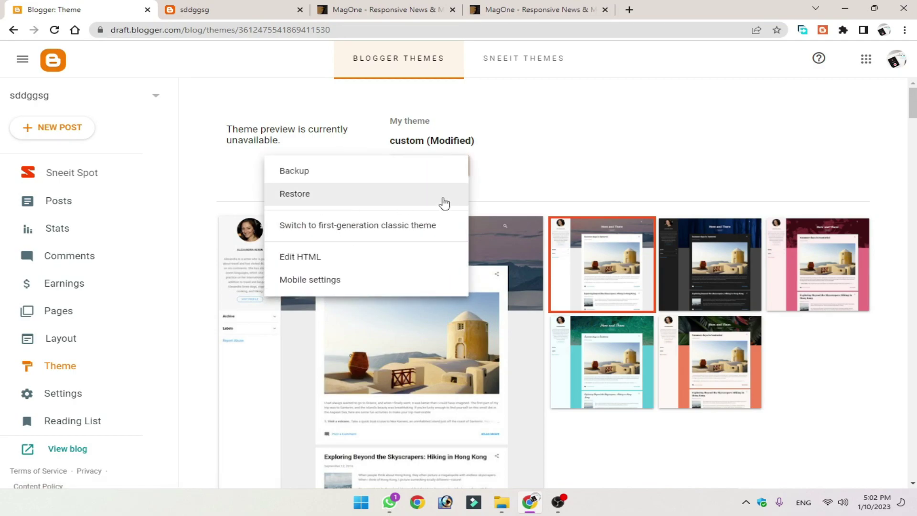
left_click(335, 254)
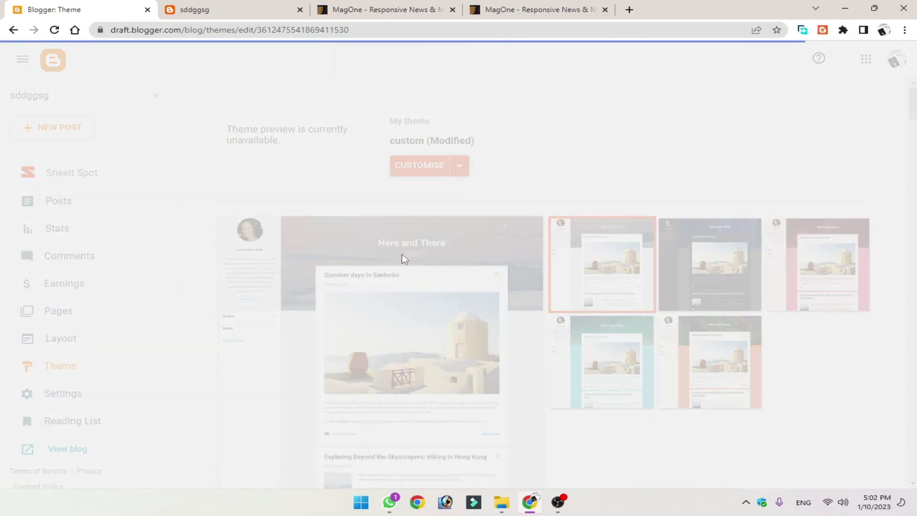
key("ctrl+a")
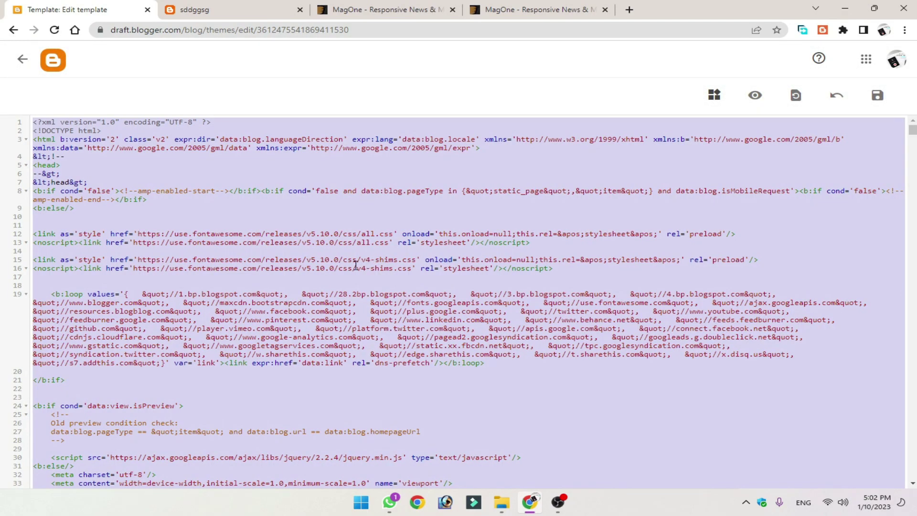
key("BackSpace")
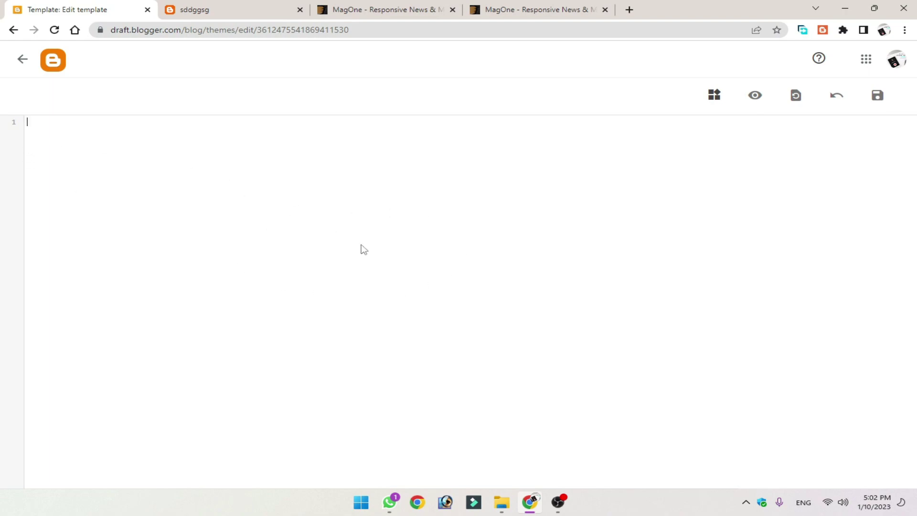
Open the magone-template-code file from File Explorer in Notepad and copy its entire code
left_click(501, 501)
right_click(258, 213)
mouse_move(368, 268)
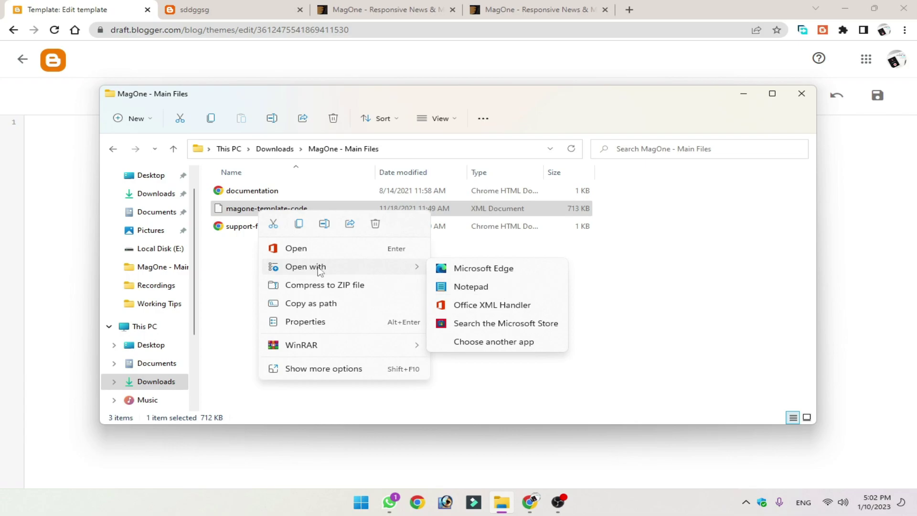
left_click(488, 295)
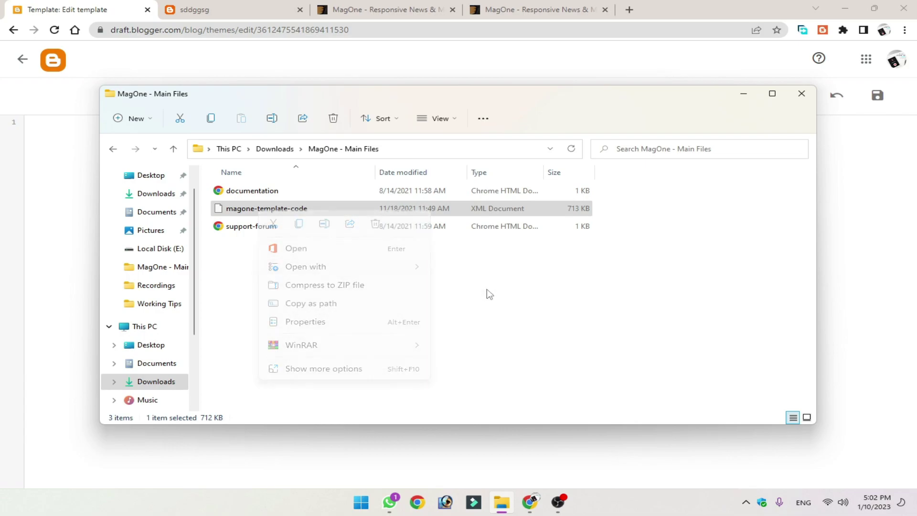
scroll(474, 310, "down", 5)
scroll(439, 270, "up", 5)
key("ctrl+a")
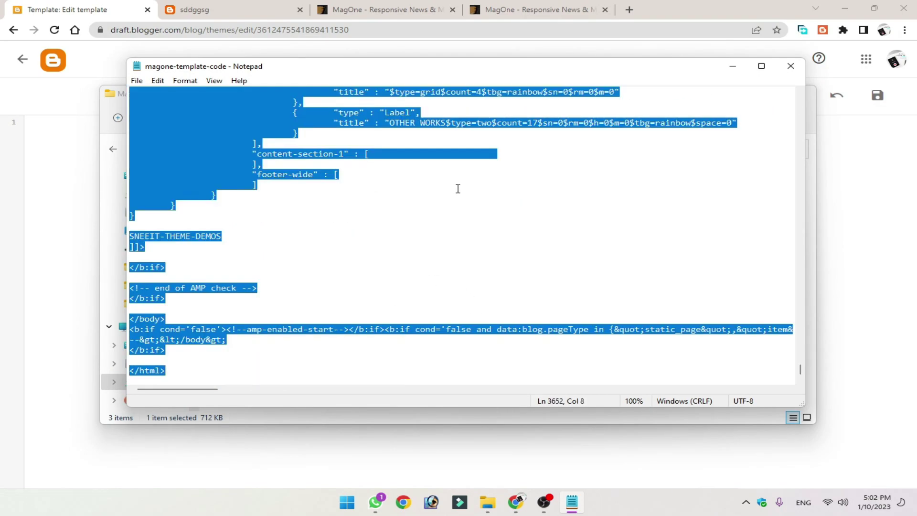
Paste the MagOne code into Blogger's empty HTML editor, save the template and return to the Theme page
left_click(66, 215)
key("ctrl+v")
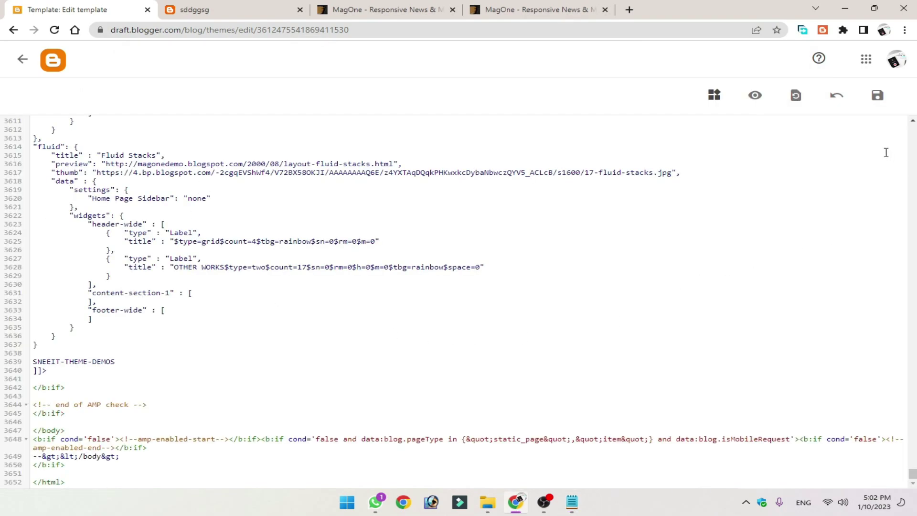
left_click(877, 95)
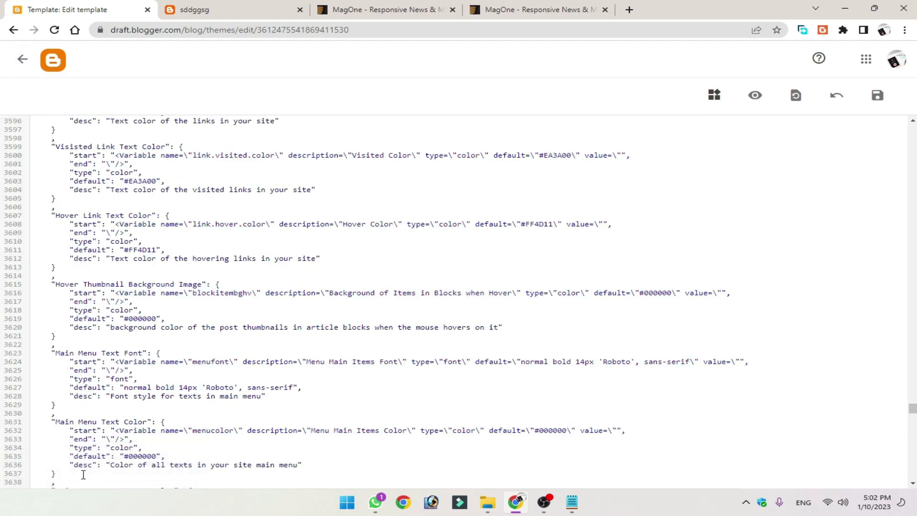
left_click(23, 60)
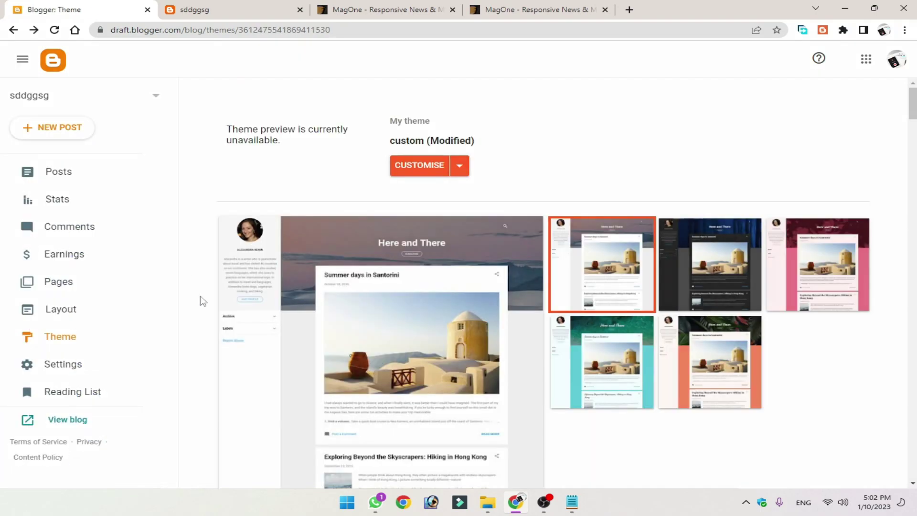
View the live blog again, close its duplicate tab, and look through the home page down to the footer
left_click(57, 449)
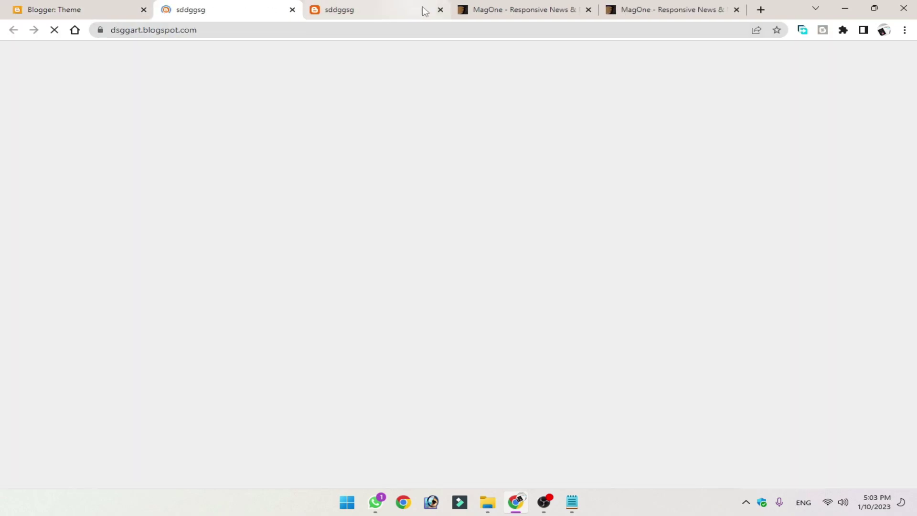
left_click(440, 10)
scroll(826, 239, "down", 4)
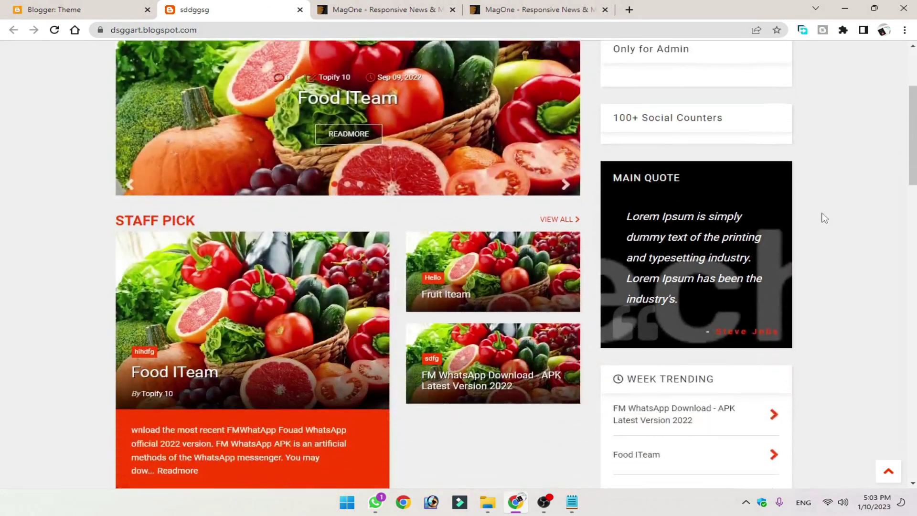
left_click_drag(913, 167, 912, 461)
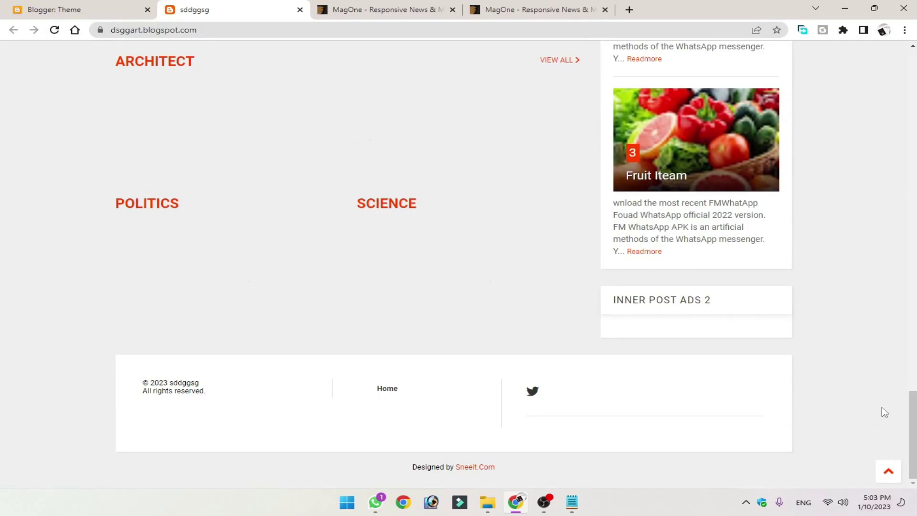
Check the actions offered for the custom theme on Blogger's Theme page, and look at the live blog's home page again
key("ctrl+shift+Tab")
left_click(466, 167)
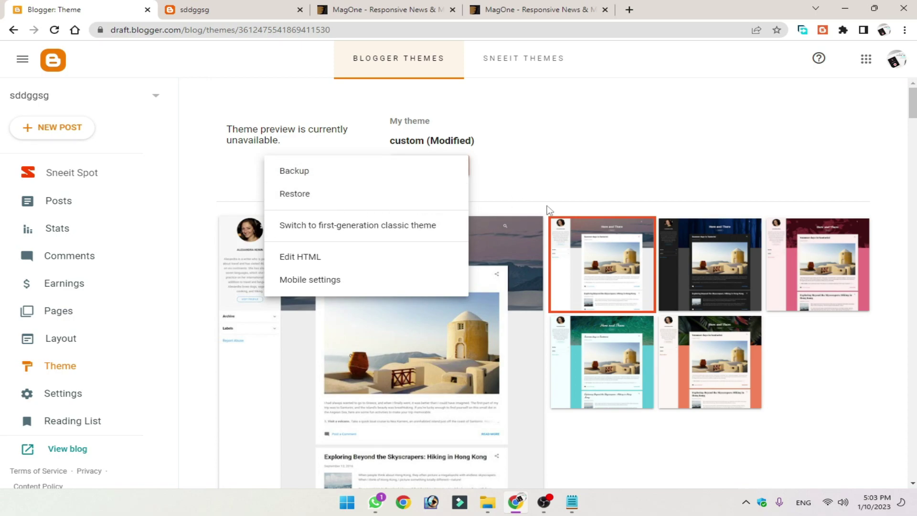
left_click(268, 129)
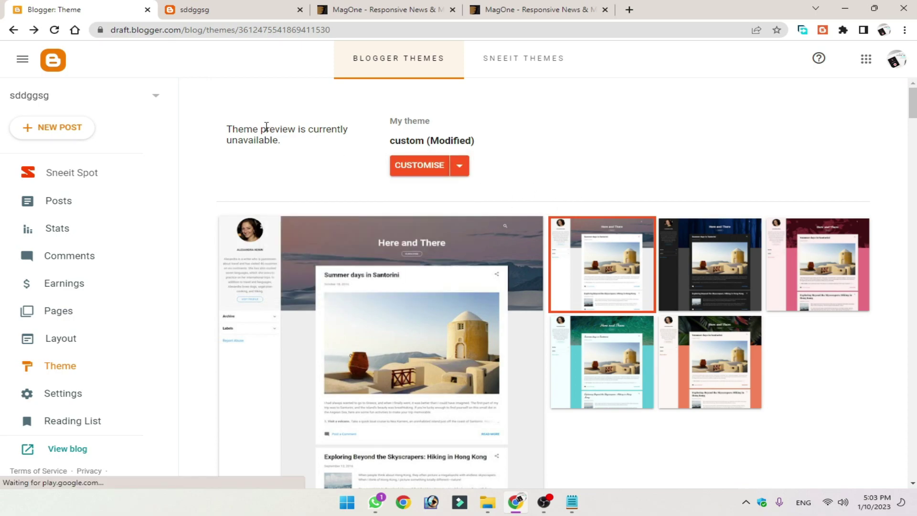
left_click(231, 9)
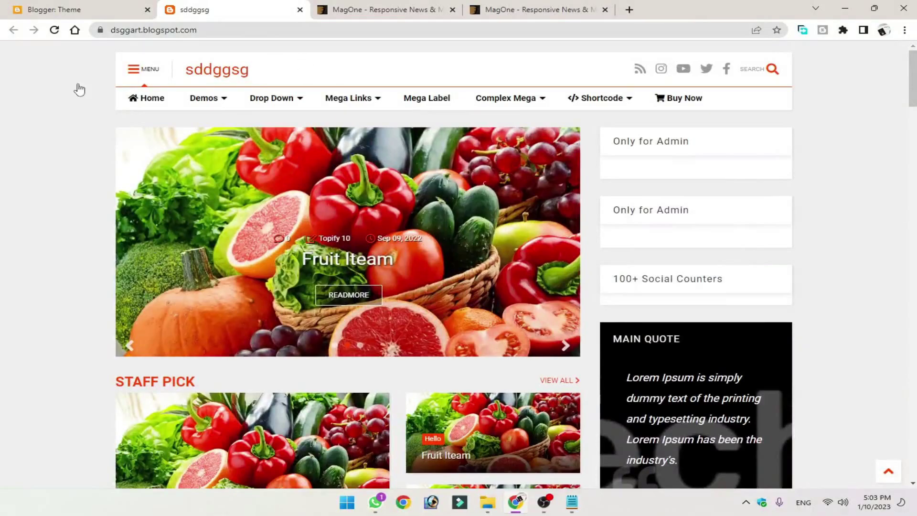
left_click(54, 9)
Open the blog's Layout page and look through its gadget sections down to the Header section
left_click(67, 349)
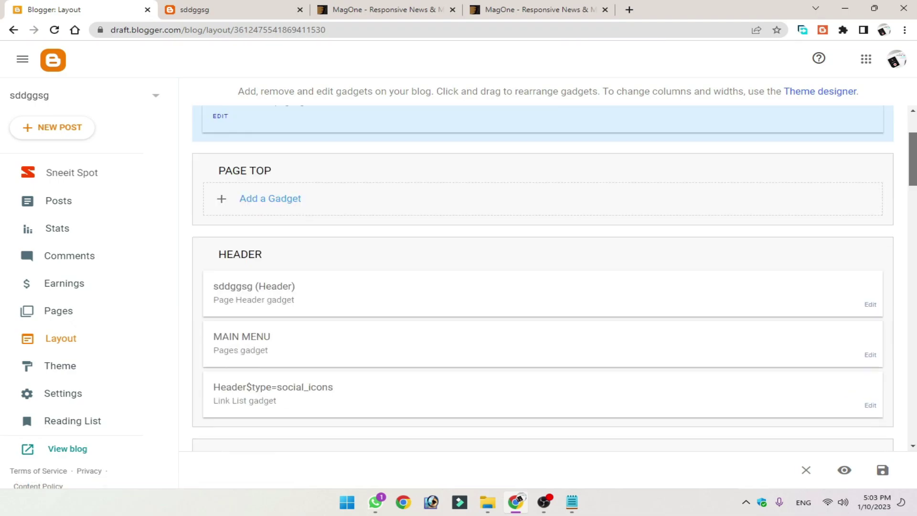
scroll(913, 213, "down", 14)
scroll(913, 214, "up", 6)
scroll(913, 225, "down", 4)
left_click_drag(912, 232, 910, 150)
scroll(271, 329, "down", 4)
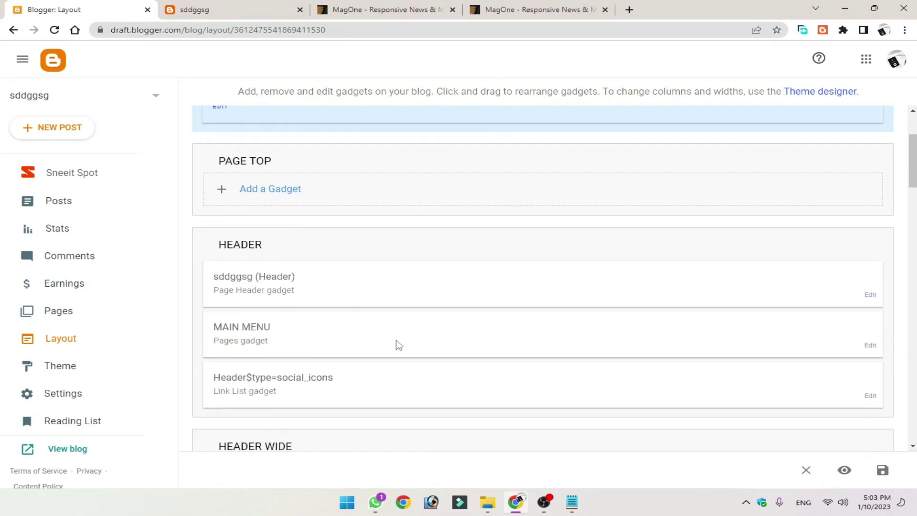
Open the page header gadget's settings, review its image options, cancel, and check the header on the live blog
left_click(875, 190)
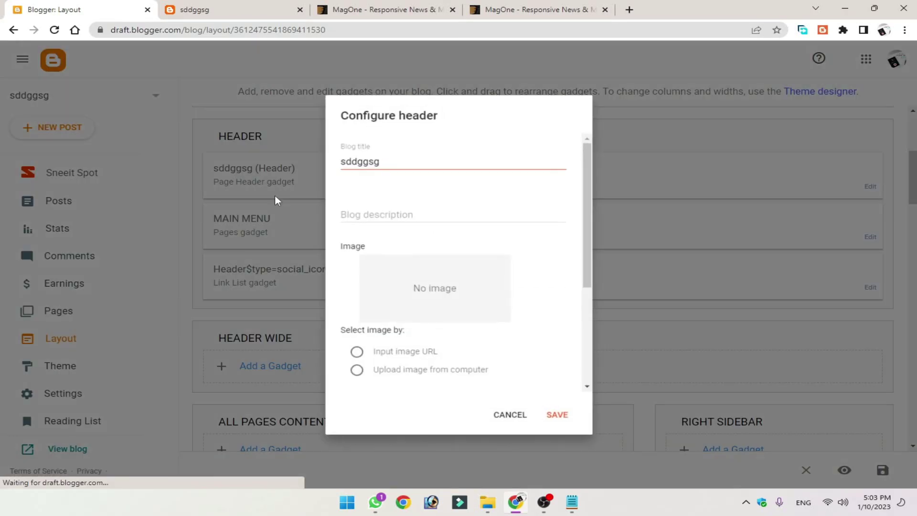
scroll(469, 369, "down", 3)
scroll(446, 333, "up", 2)
left_click(517, 418)
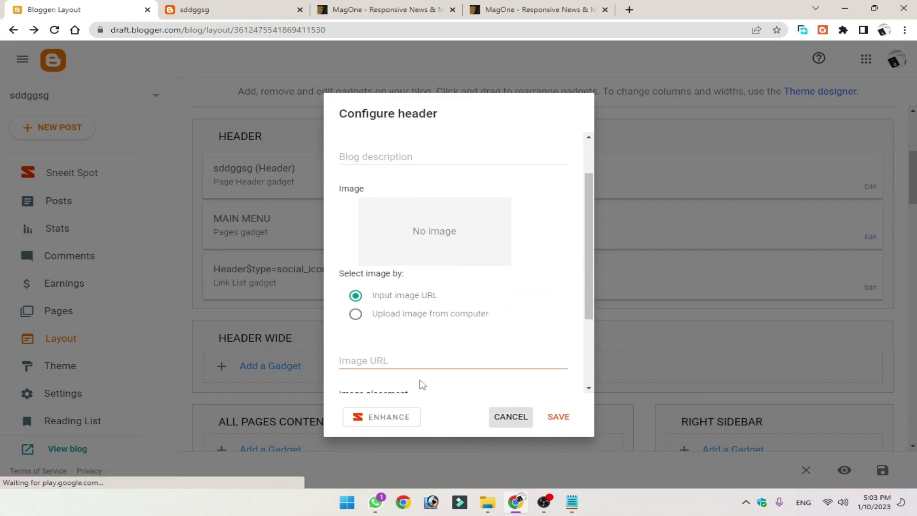
left_click(194, 10)
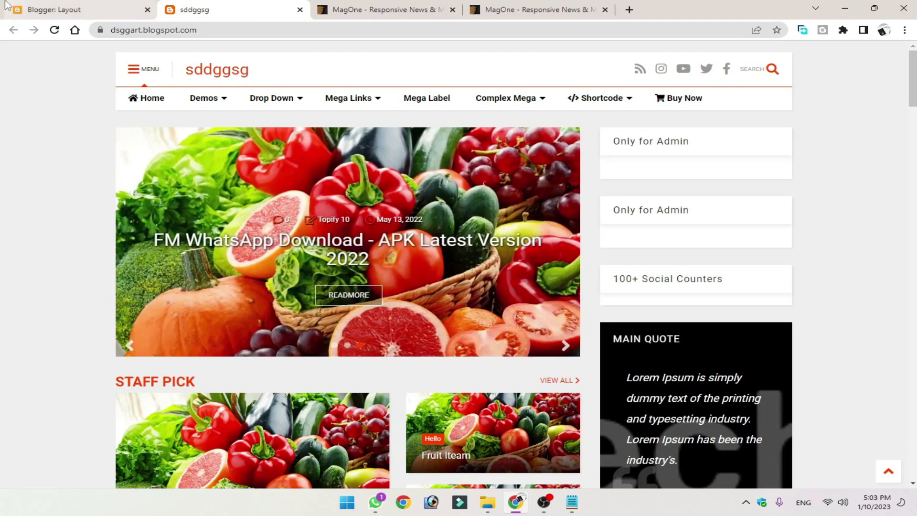
Return to the Layout page and examine the home content, sidebar and Blog Posts ad gadgets
left_click(77, 9)
scroll(382, 215, "down", 1)
scroll(563, 203, "down", 4)
scroll(687, 301, "up", 2)
scroll(620, 270, "down", 3)
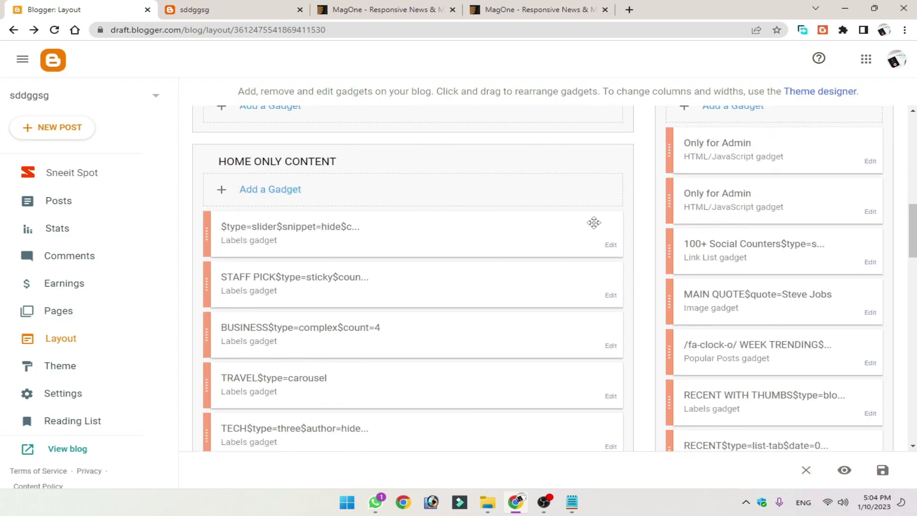
scroll(621, 234, "down", 3)
scroll(692, 268, "up", 4)
scroll(660, 232, "down", 5)
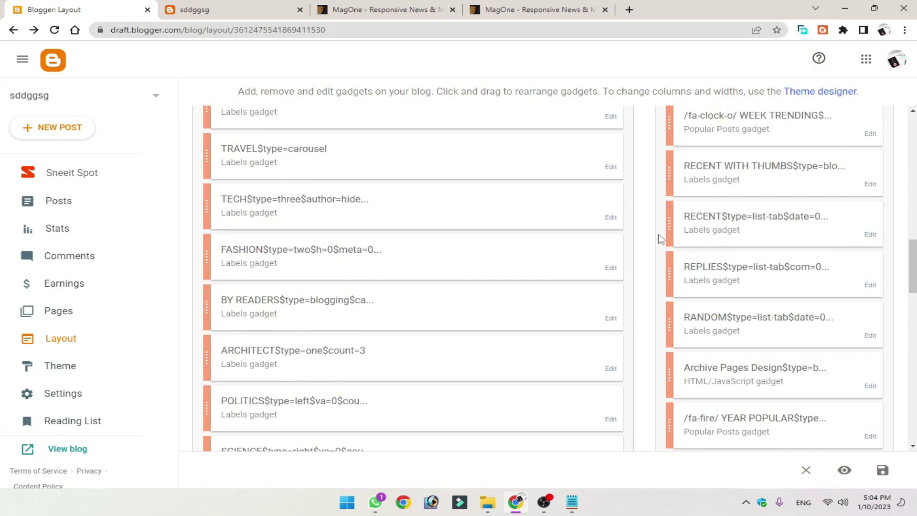
scroll(660, 232, "down", 8)
scroll(382, 217, "up", 2)
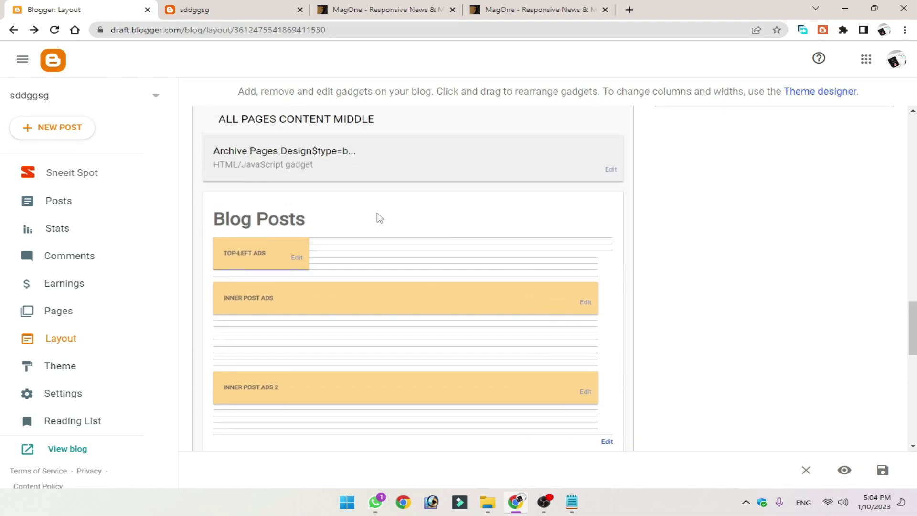
scroll(267, 212, "down", 2)
scroll(249, 191, "up", 1)
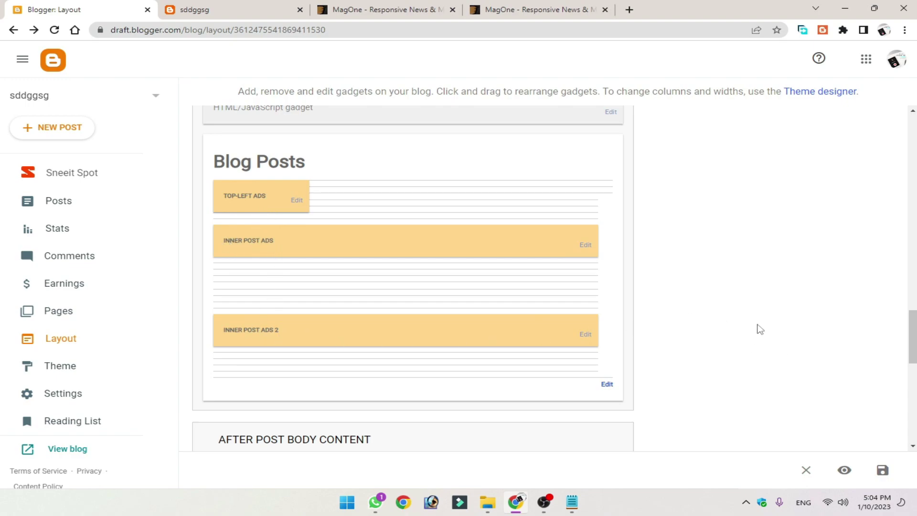
Open the INNER POST ADS 2 gadget's settings and cancel without editing its title or content
scroll(659, 311, "down", 1)
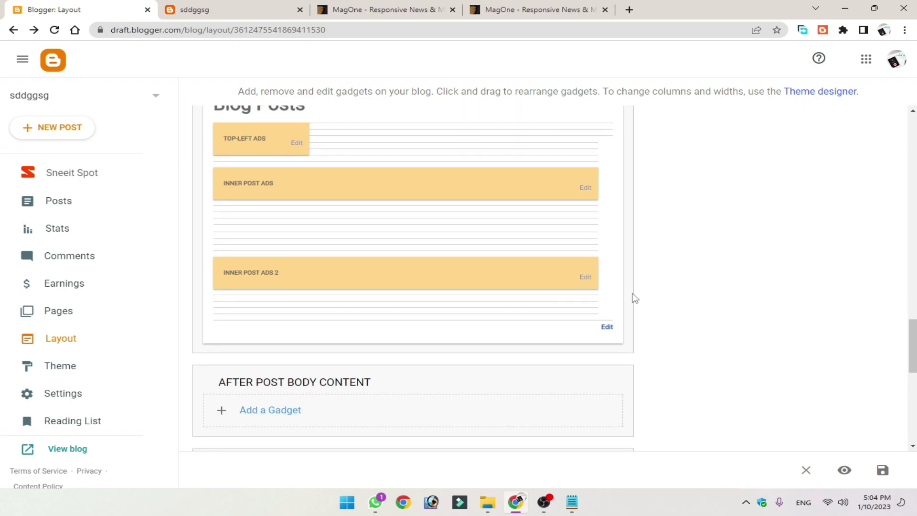
left_click(583, 277)
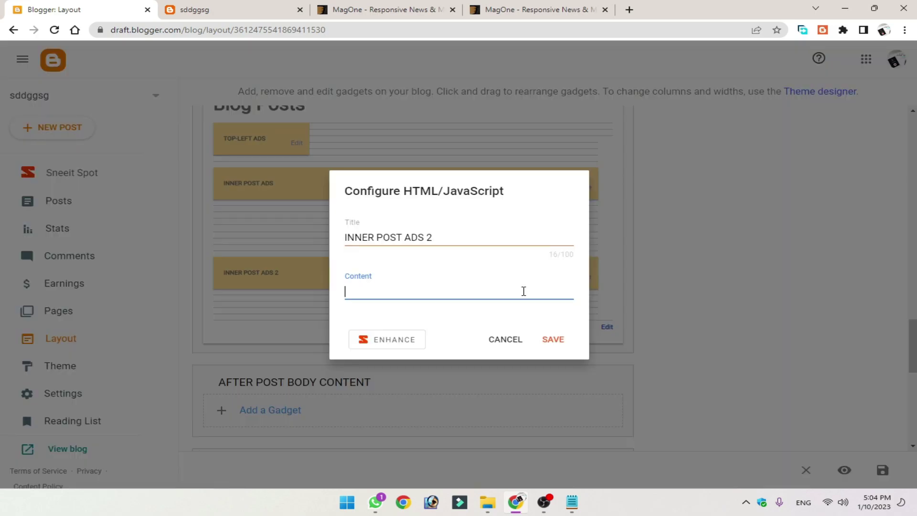
left_click(500, 340)
Examine the layout's content bottom, wide footer and footer column sections, then return to the start of the page
scroll(732, 276, "down", 3)
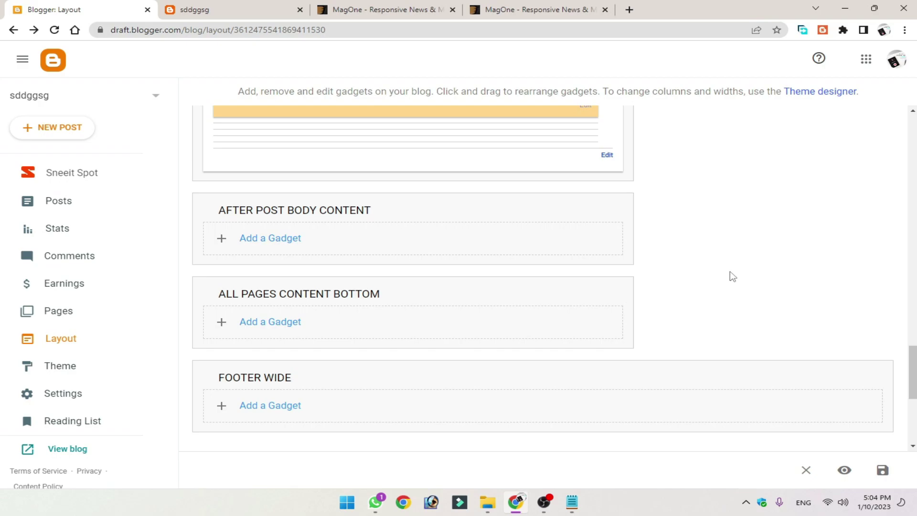
scroll(738, 311, "down", 4)
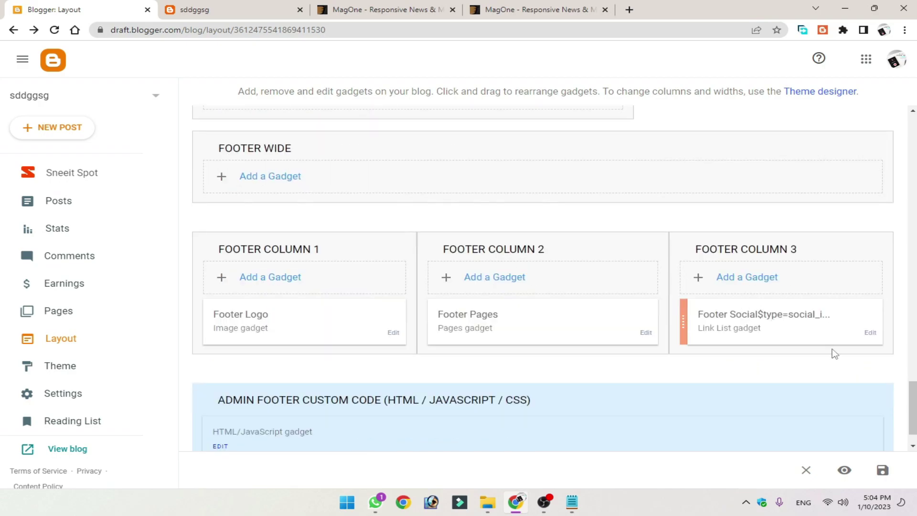
scroll(819, 336, "down", 1)
scroll(573, 296, "up", 1)
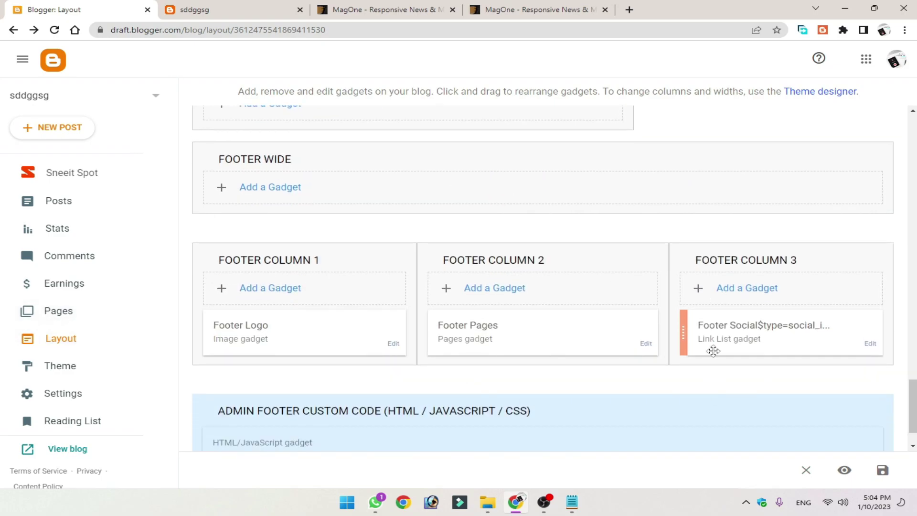
scroll(670, 355, "down", 1)
scroll(466, 245, "up", 20)
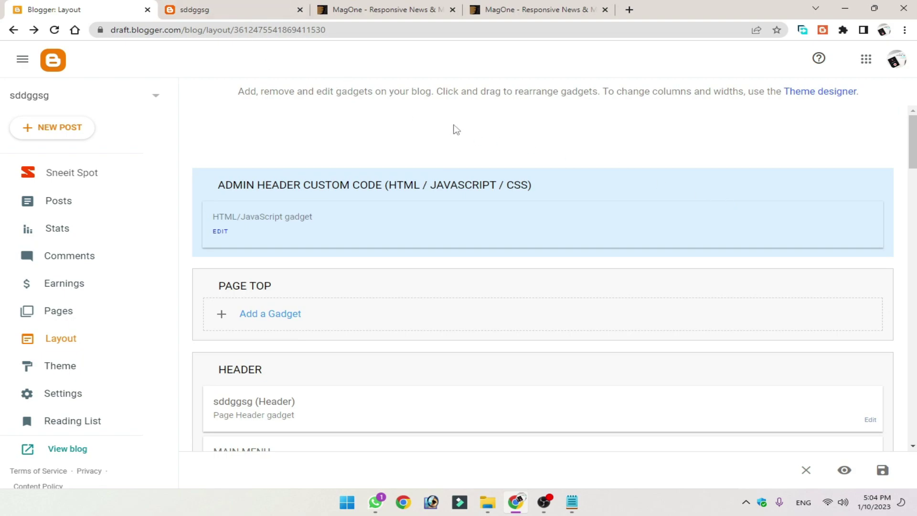
Open the Chrome Web Store in a new tab and search it for "sneeit spot"
left_click(211, 8)
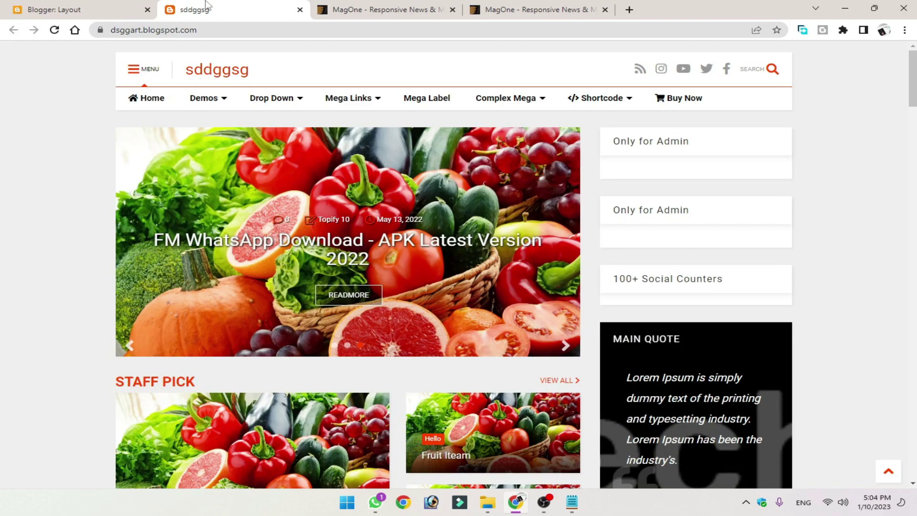
key("ctrl+t")
left_click(377, 241)
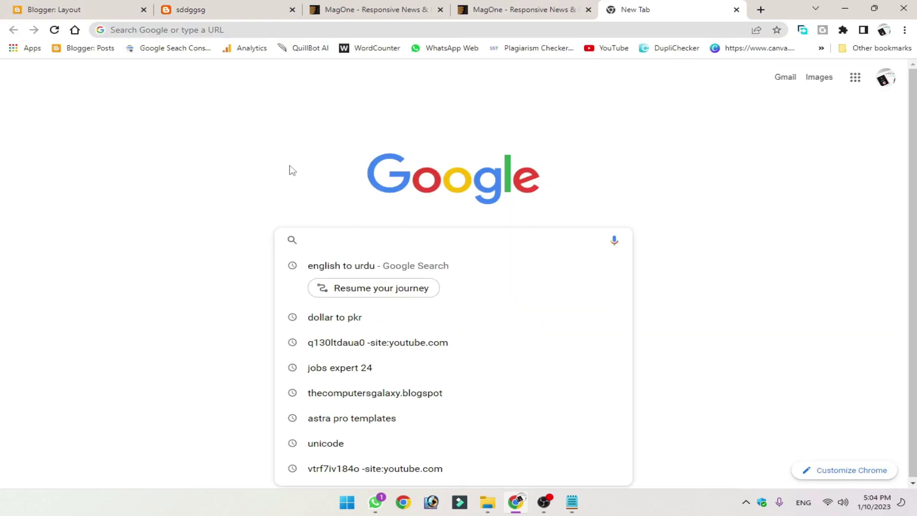
type("chrome web")
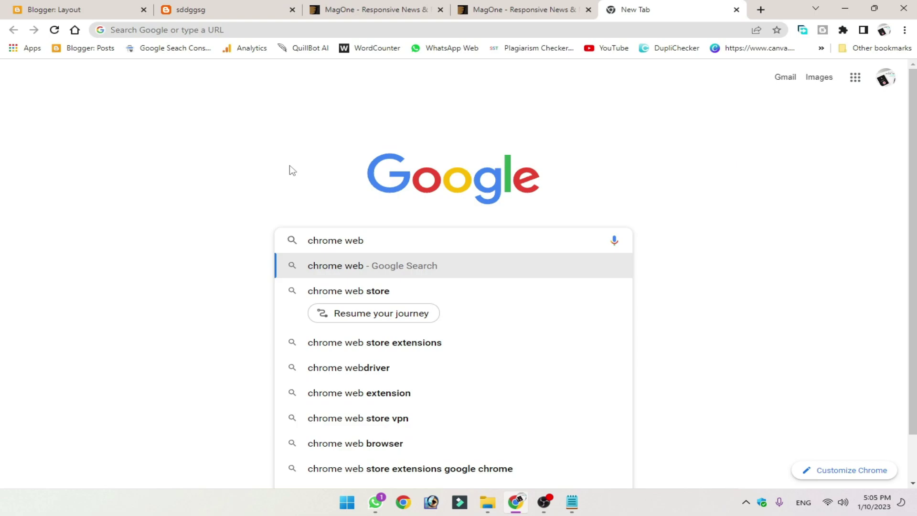
key("Down")
key("Return")
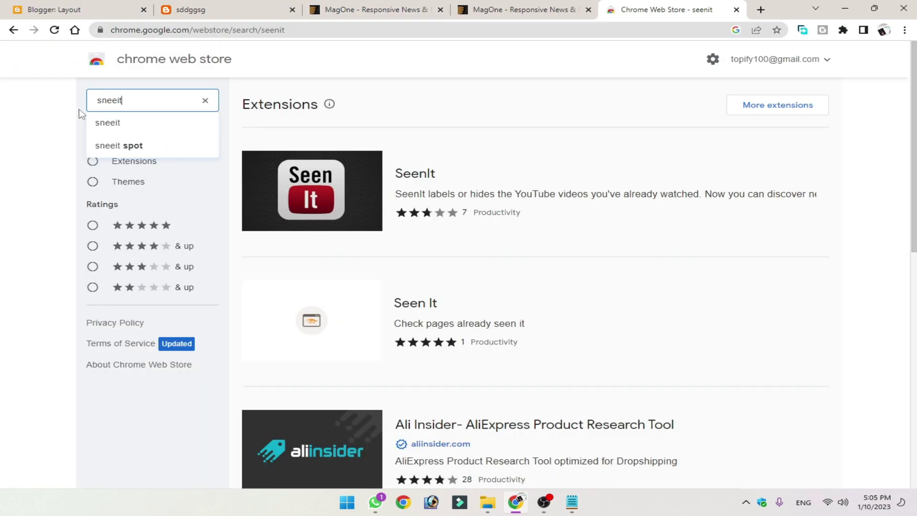
left_click(157, 148)
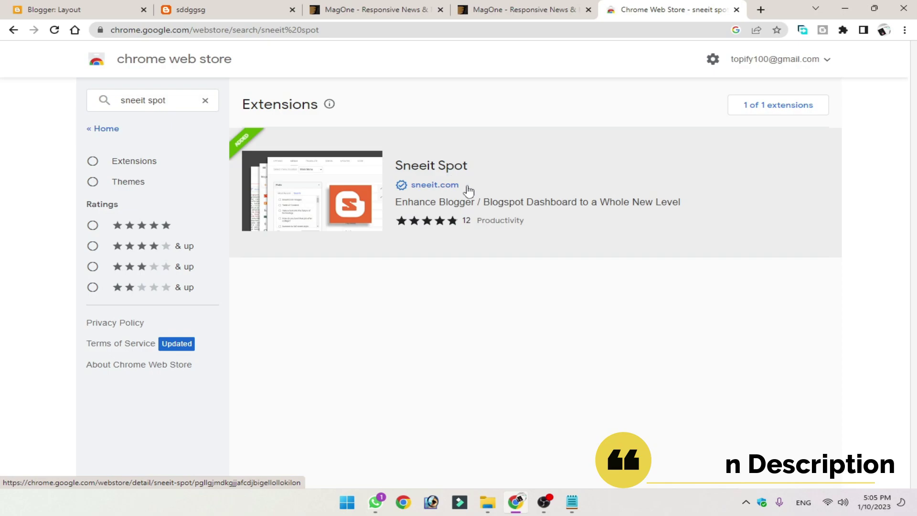
Glance at the live blog's home page, and open the Sneeit Spot extension's page in the Chrome Web Store
key("ctrl+2")
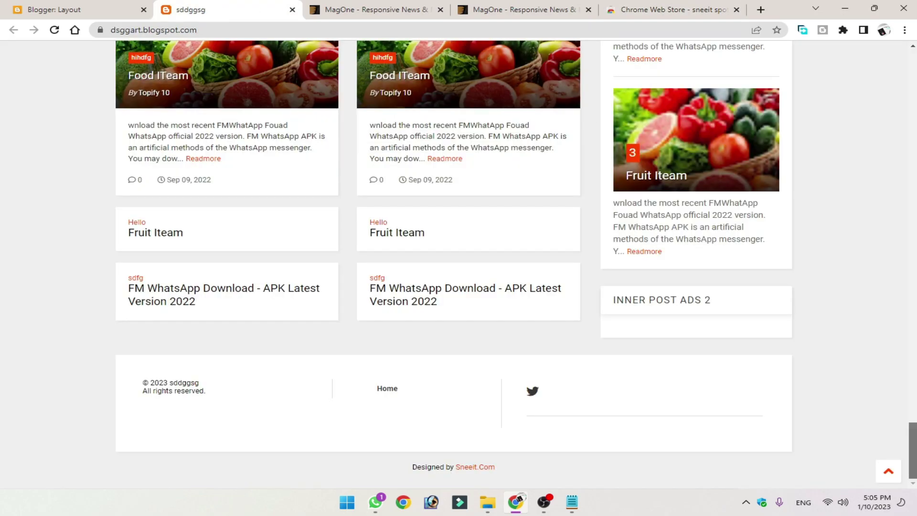
left_click_drag(912, 450, 912, 78)
left_click(673, 10)
left_click(394, 173)
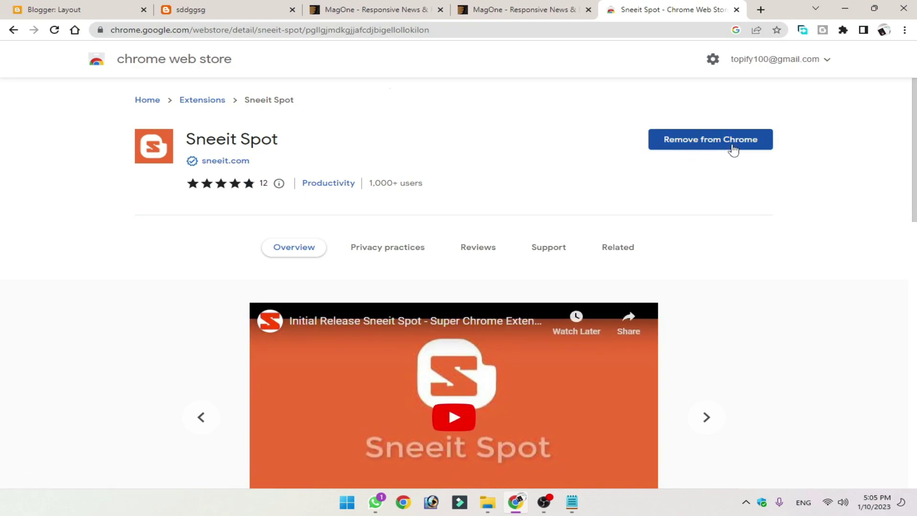
Open a blank browser tab and move the Sneeit Spot store tab behind it
left_click(760, 9)
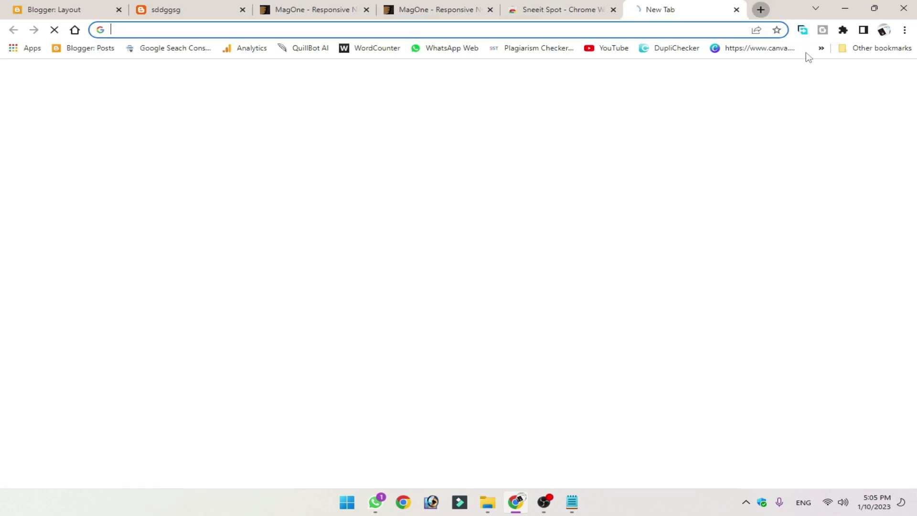
right_click(823, 30)
left_click_drag(559, 9, 665, 9)
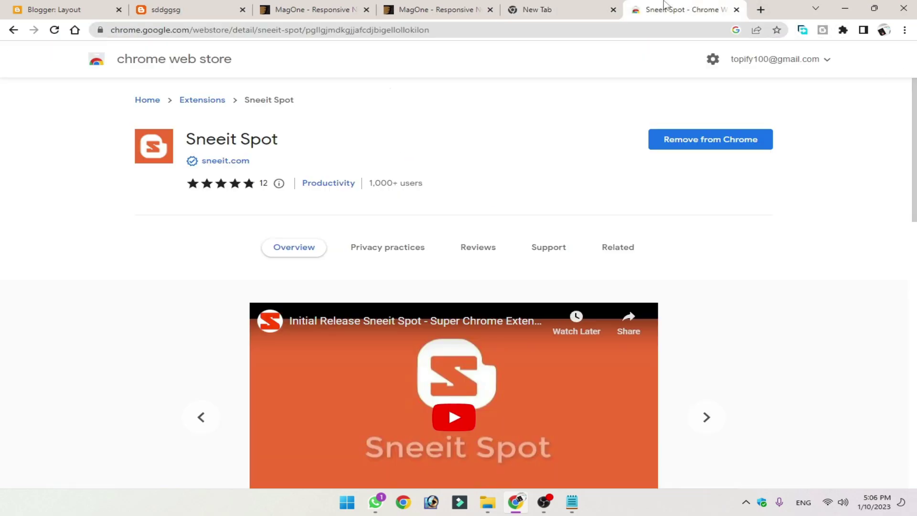
Return to Blogger's Layout page by way of the live blog, and reload it for the Sneeit Spot extension
left_click(231, 8)
key("ctrl+shift+Tab")
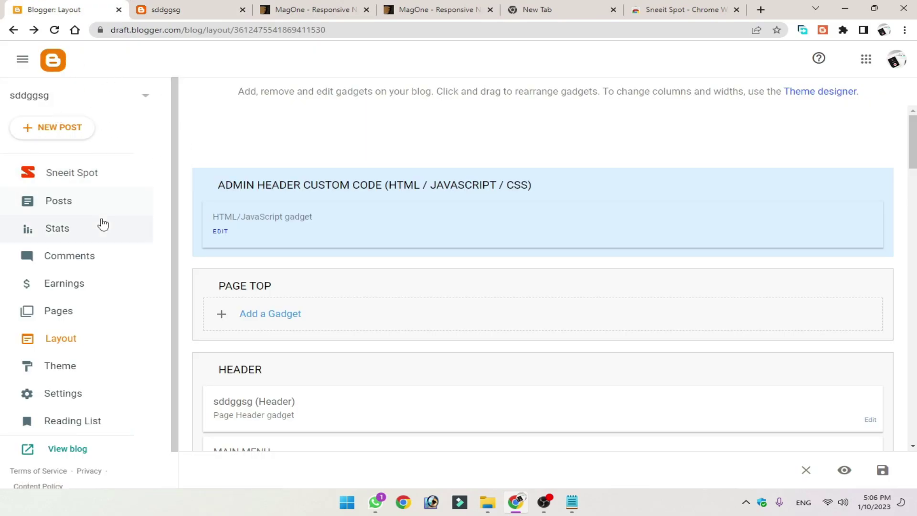
left_click(54, 29)
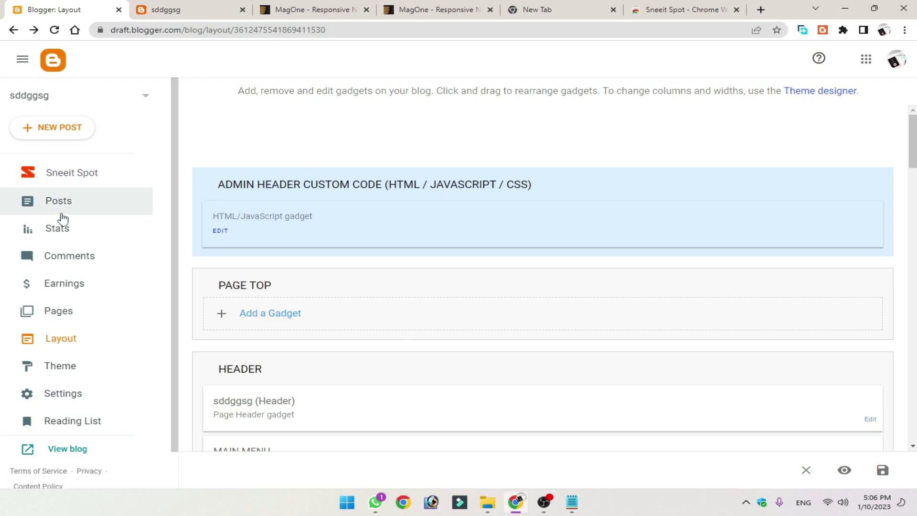
Open Sneeit Spot's theme editor, view the template code, and show the License and API Keys section of its options
left_click(59, 203)
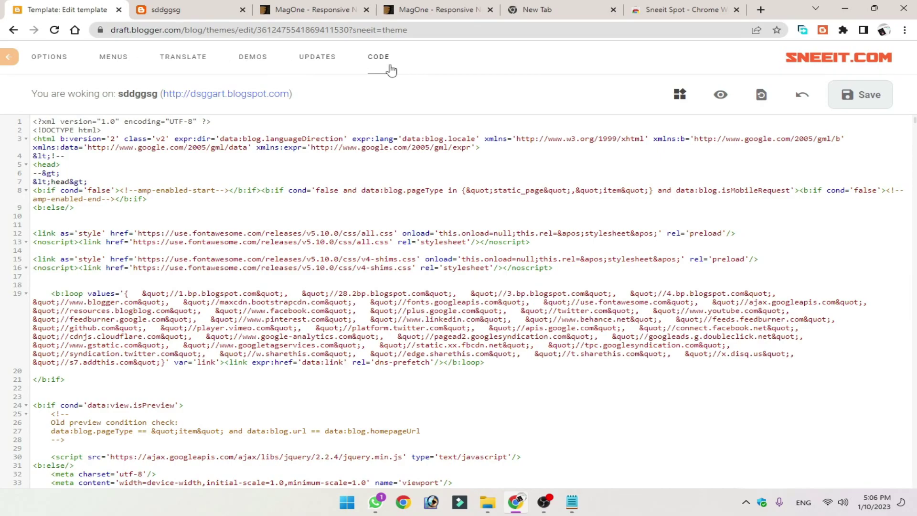
left_click(46, 59)
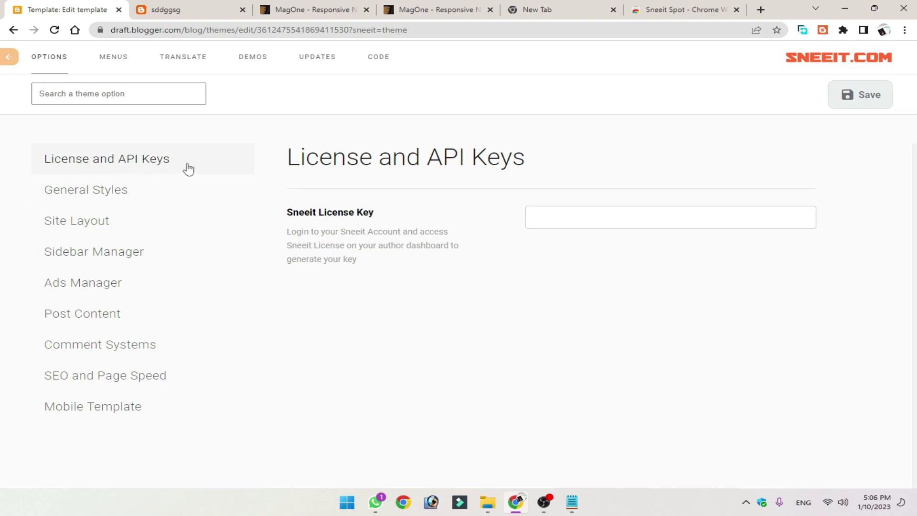
left_click_drag(520, 176, 481, 344)
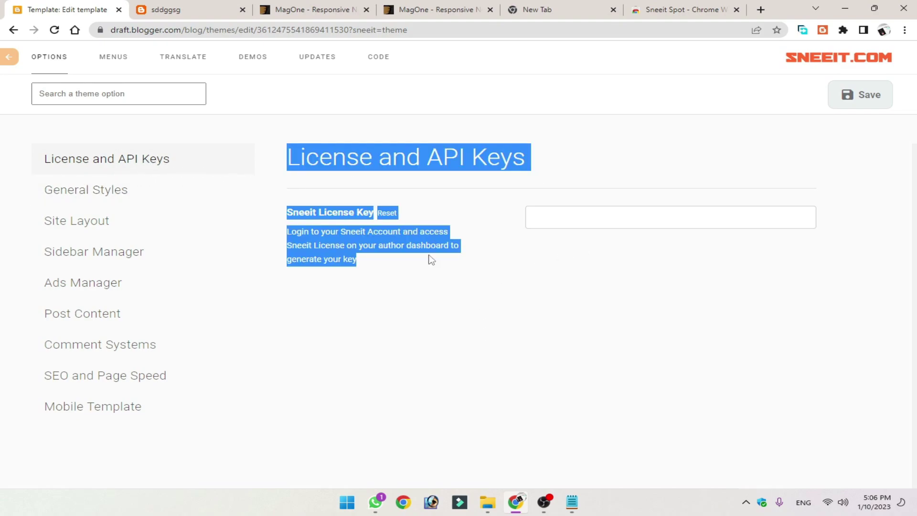
Show the General Styles section of the theme options and compare it with the live blog's home page
left_click(309, 257)
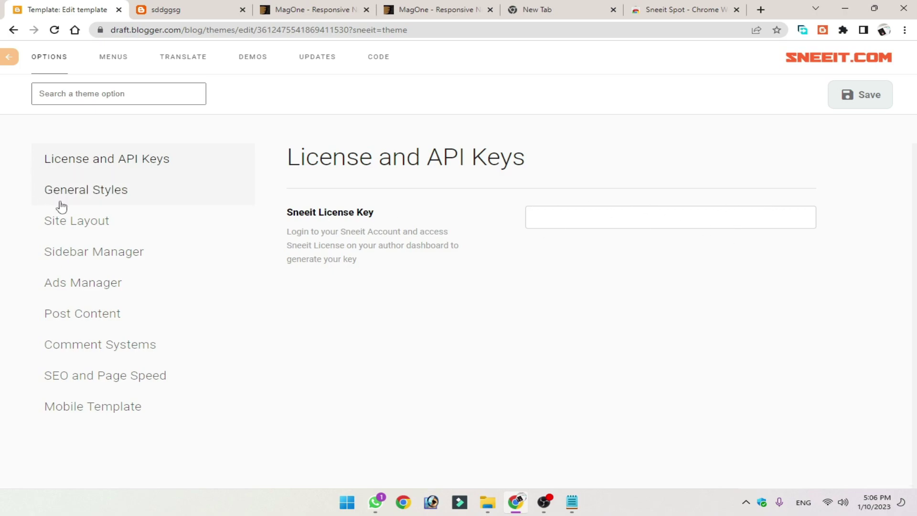
left_click(106, 206)
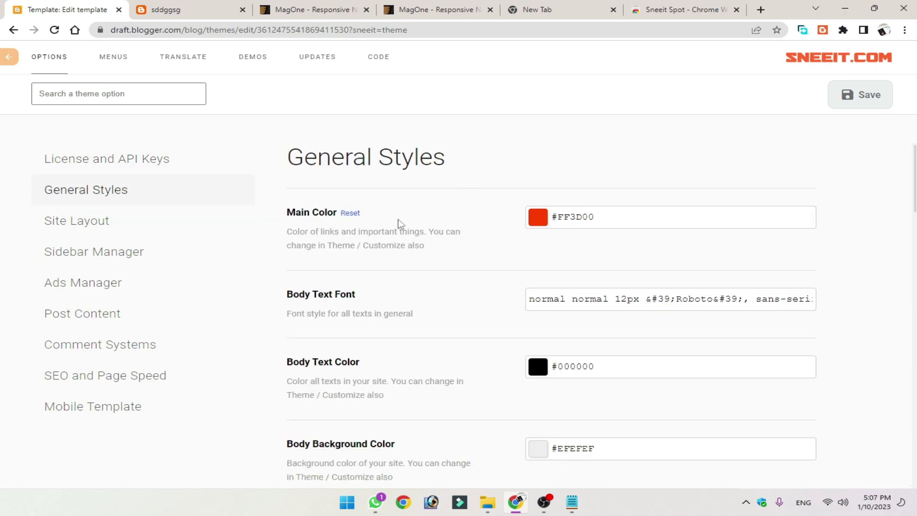
left_click(210, 10)
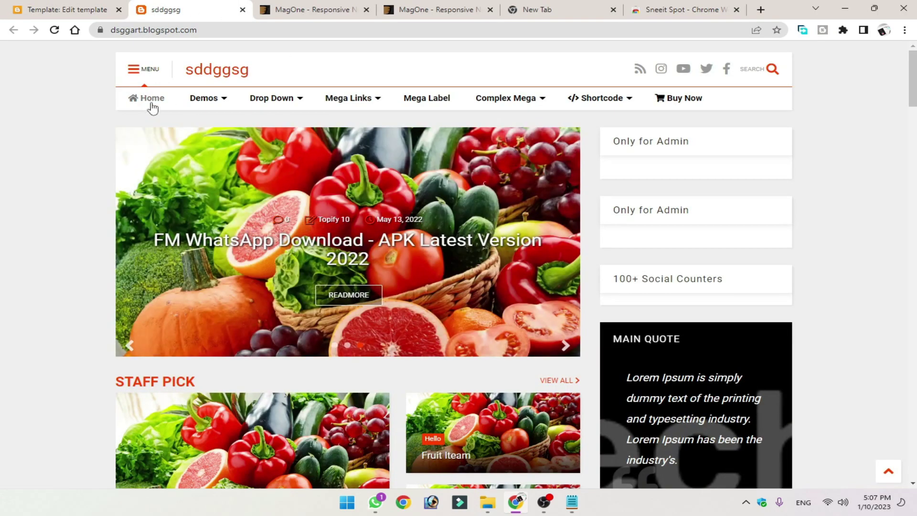
key("ctrl+shift+Tab")
scroll(597, 253, "down", 3)
scroll(589, 238, "up", 4)
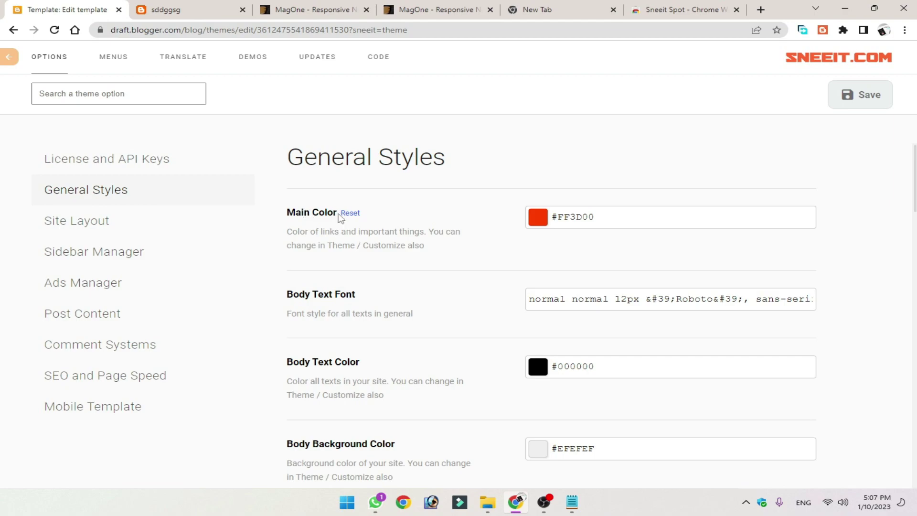
Review the font and colour settings in General Styles, including the colour picker for Link Text Color
scroll(610, 230, "down", 1)
scroll(571, 220, "up", 1)
scroll(546, 272, "down", 2)
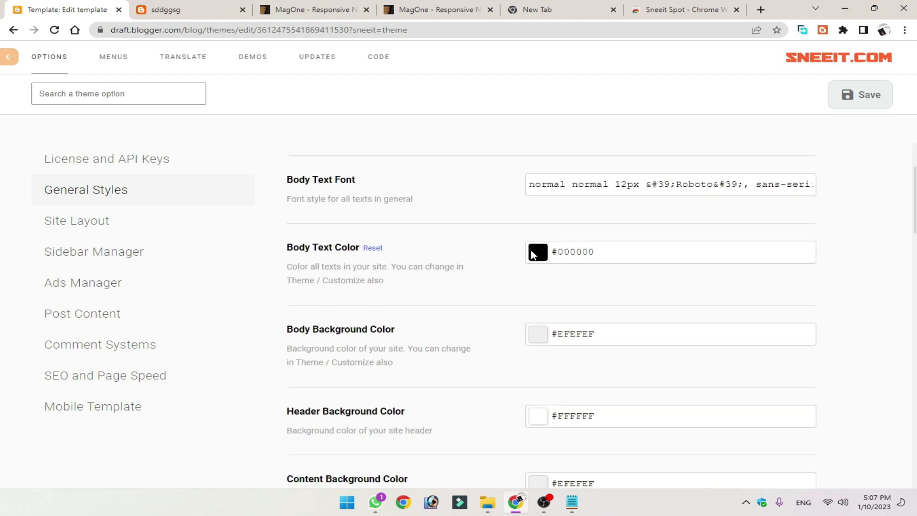
scroll(533, 253, "down", 4)
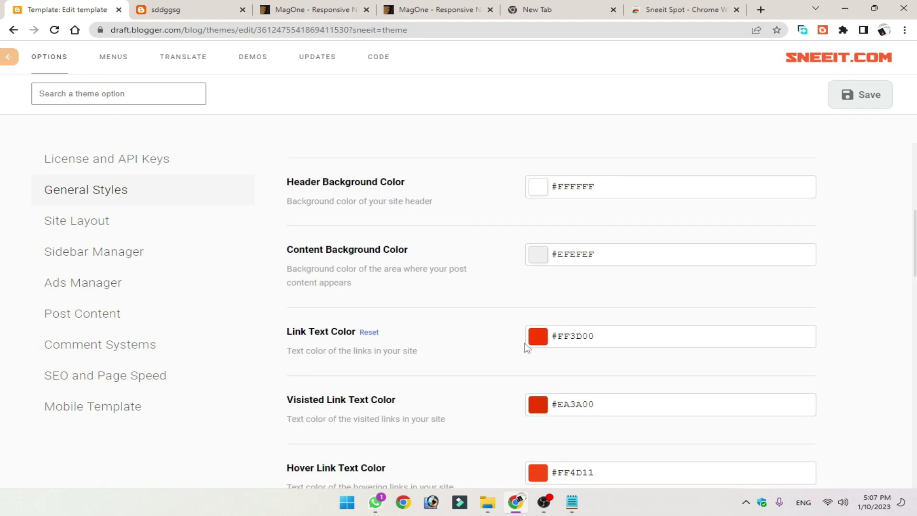
left_click(540, 346)
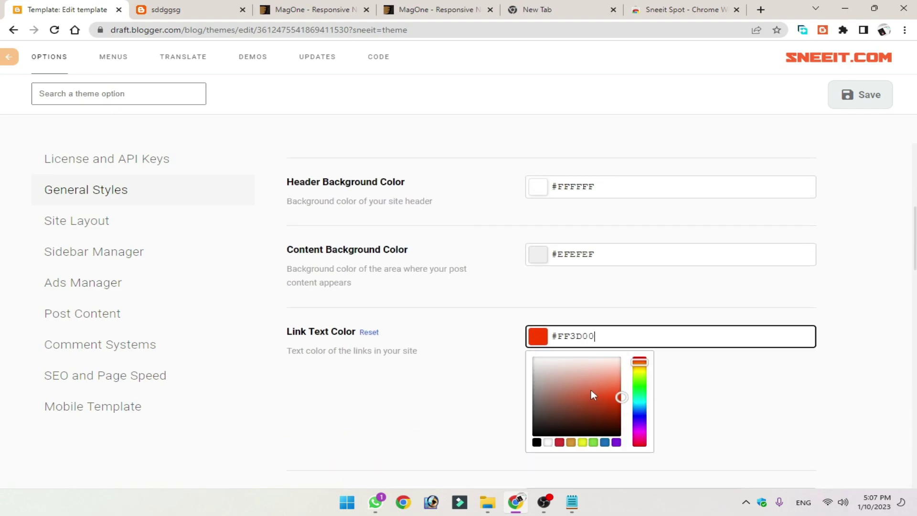
scroll(591, 329, "down", 13)
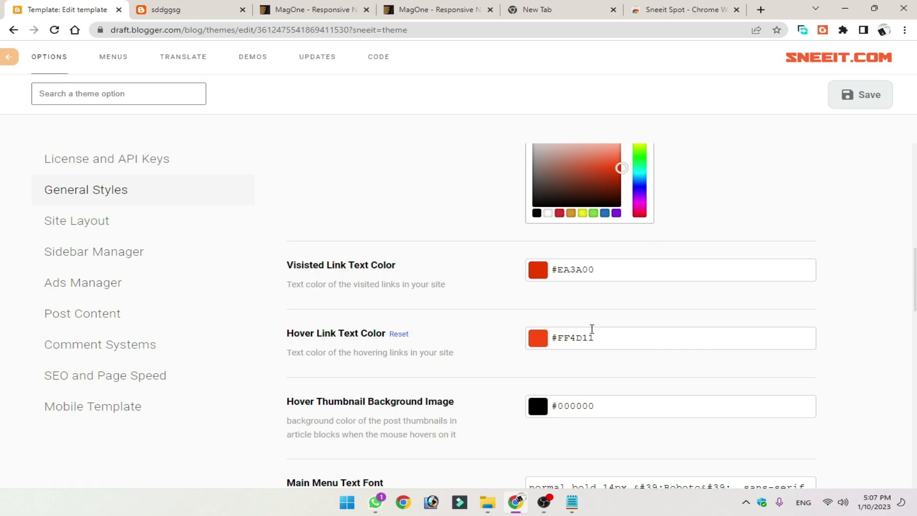
scroll(497, 274, "up", 13)
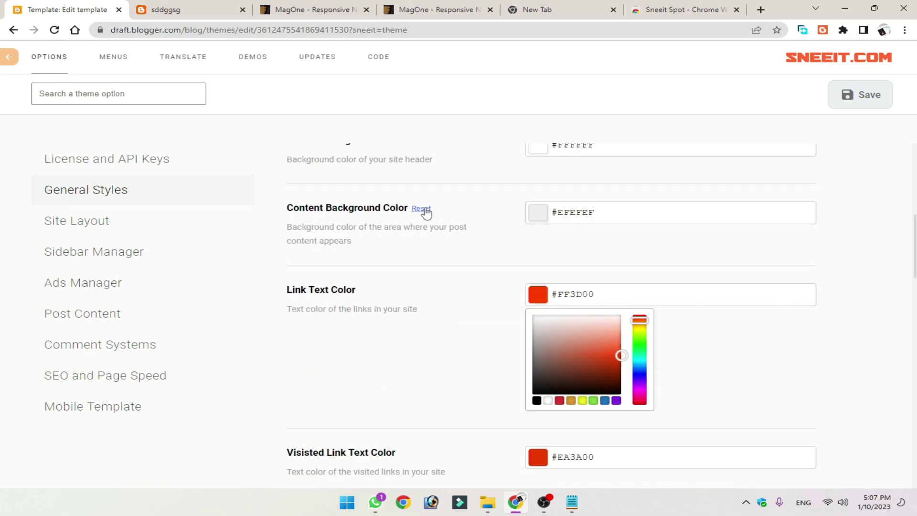
scroll(384, 221, "up", 7)
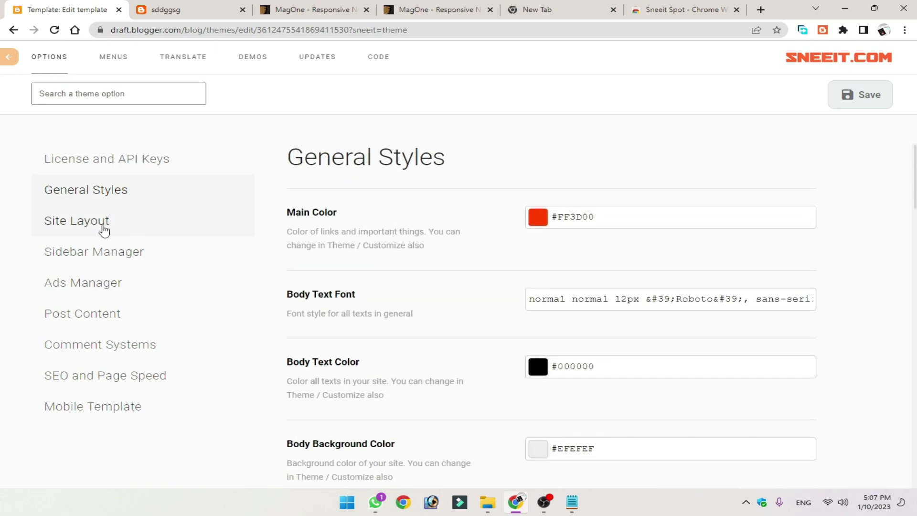
Show the Site Layout section and review its settings from Entire Site Width through the slider animation effects
left_click(64, 232)
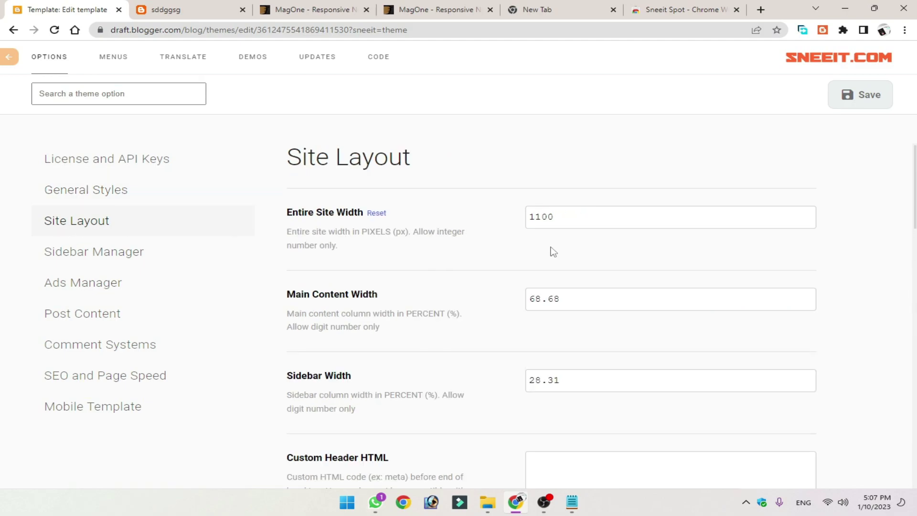
scroll(474, 293, "down", 3)
scroll(477, 292, "up", 3)
left_click_drag(285, 163, 471, 162)
left_click(468, 179)
scroll(467, 179, "down", 1)
scroll(387, 178, "up", 1)
scroll(396, 266, "down", 2)
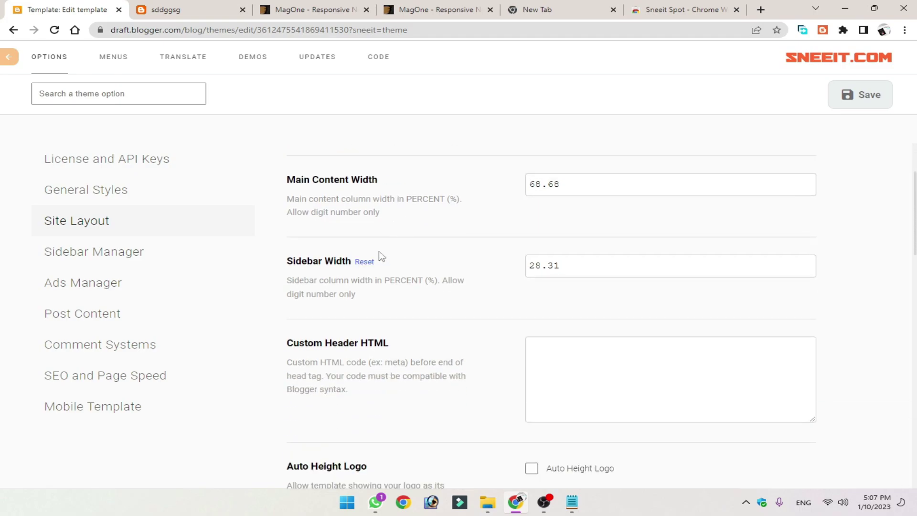
scroll(421, 334, "down", 2)
scroll(416, 314, "down", 5)
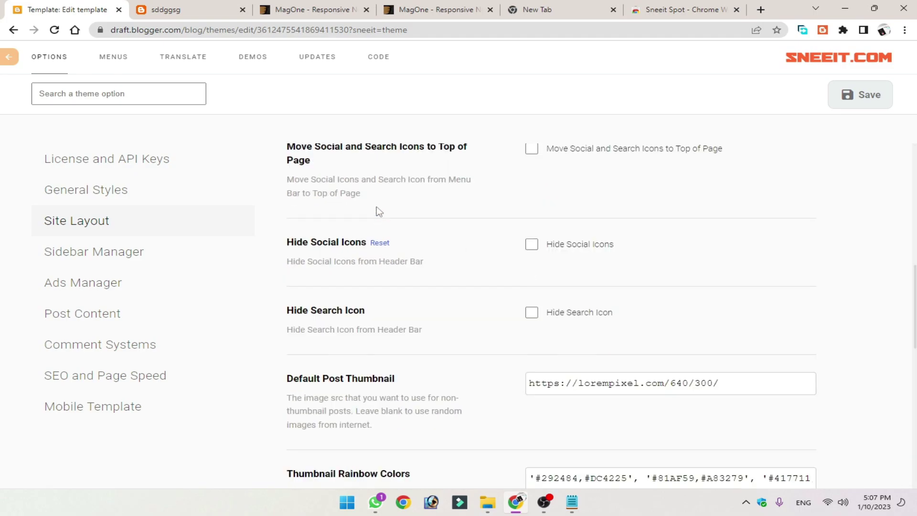
scroll(485, 286, "down", 4)
scroll(420, 268, "up", 4)
scroll(487, 219, "down", 8)
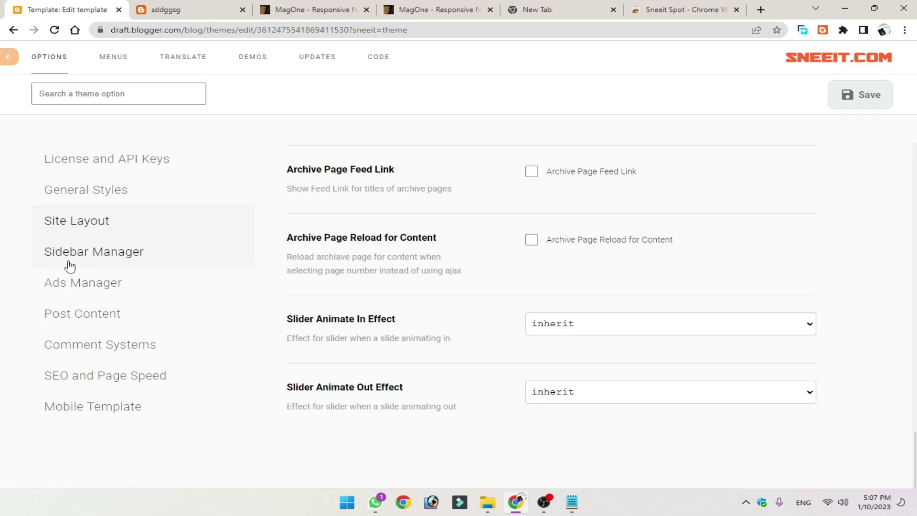
Show the Sidebar Manager section and look at the available choices for Home Page Sidebar
left_click(122, 266)
scroll(395, 280, "down", 3)
scroll(575, 251, "up", 3)
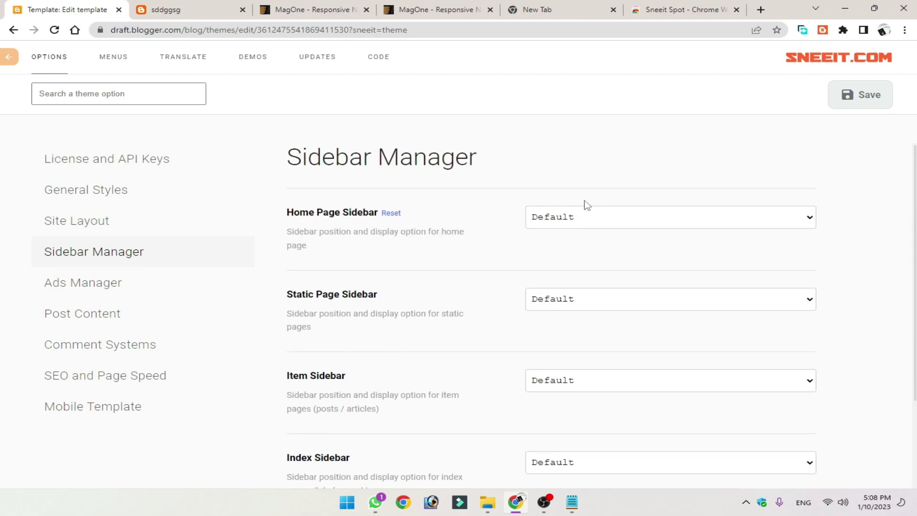
left_click(587, 221)
left_click(556, 195)
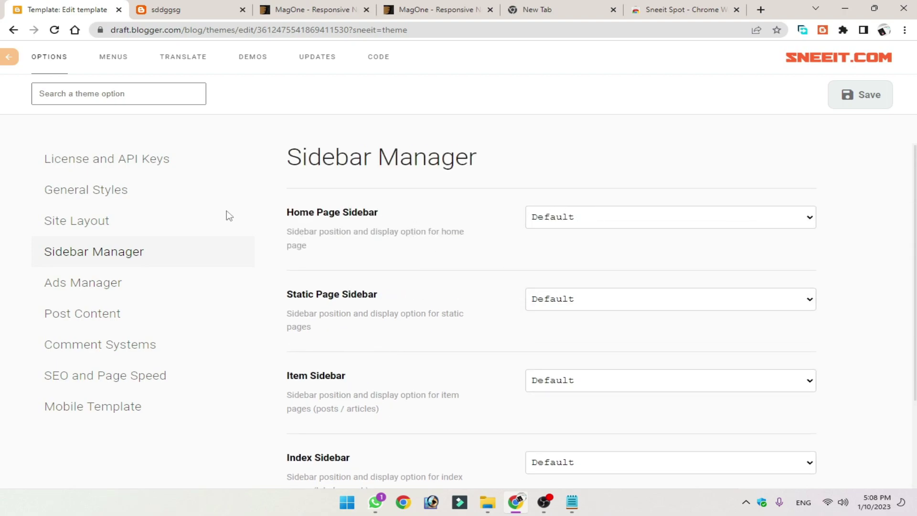
Show the Ads Manager section and review its settings for ads in posts and mobile posts
left_click(100, 286)
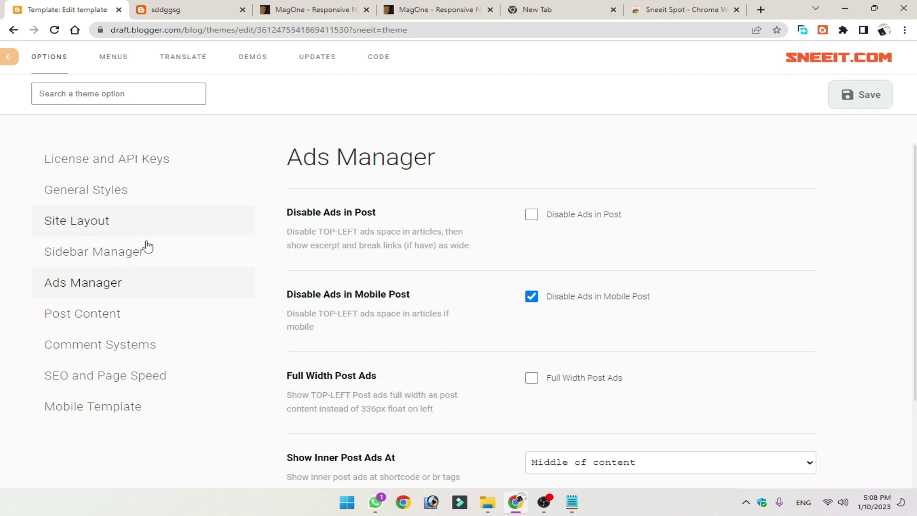
mouse_move(371, 238)
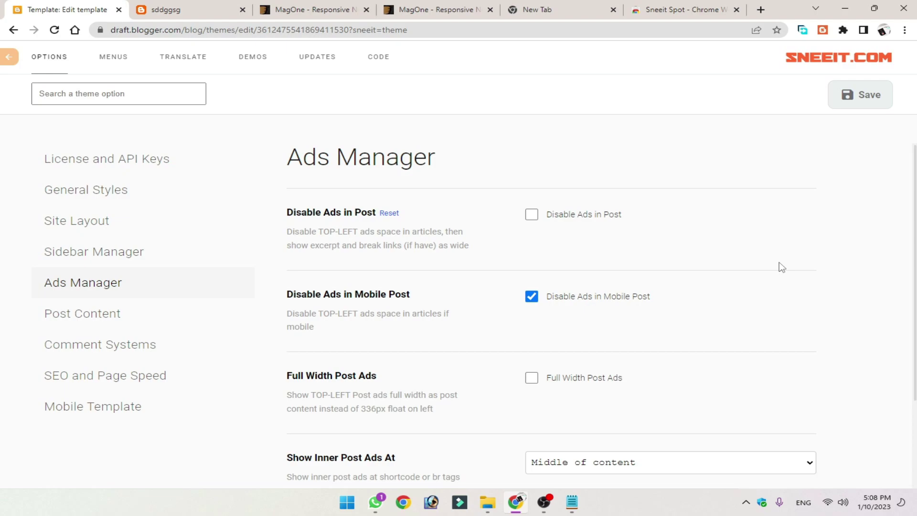
left_click_drag(288, 160, 433, 176)
left_click(583, 191)
scroll(576, 208, "down", 2)
scroll(576, 207, "up", 2)
scroll(547, 220, "down", 2)
scroll(549, 239, "up", 2)
Examine the Delay Ads Loading value among the Ads Manager settings
scroll(573, 258, "down", 1)
scroll(600, 275, "down", 2)
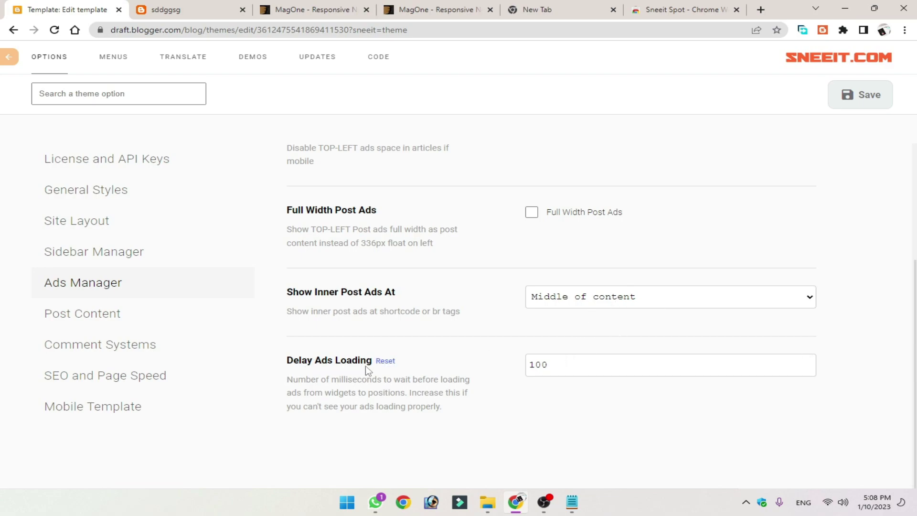
left_click_drag(556, 365, 521, 375)
left_click(555, 397)
left_click(543, 399)
scroll(607, 308, "up", 3)
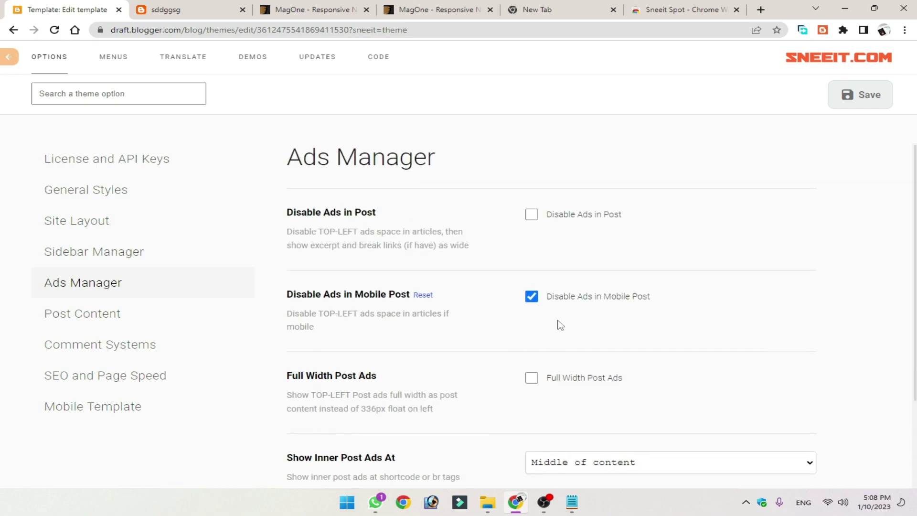
Show the Post Content section and review its settings from Date Format through the after-post section
left_click(98, 323)
scroll(567, 239, "down", 15)
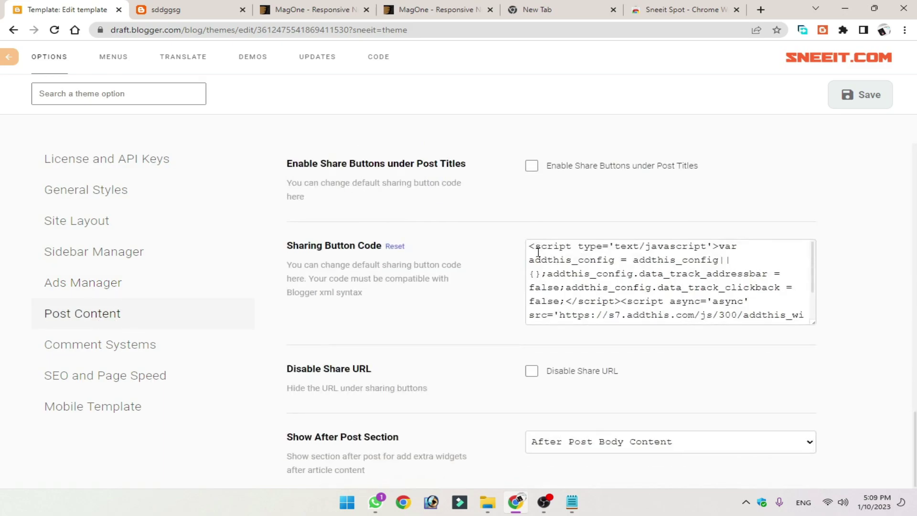
scroll(475, 315, "up", 15)
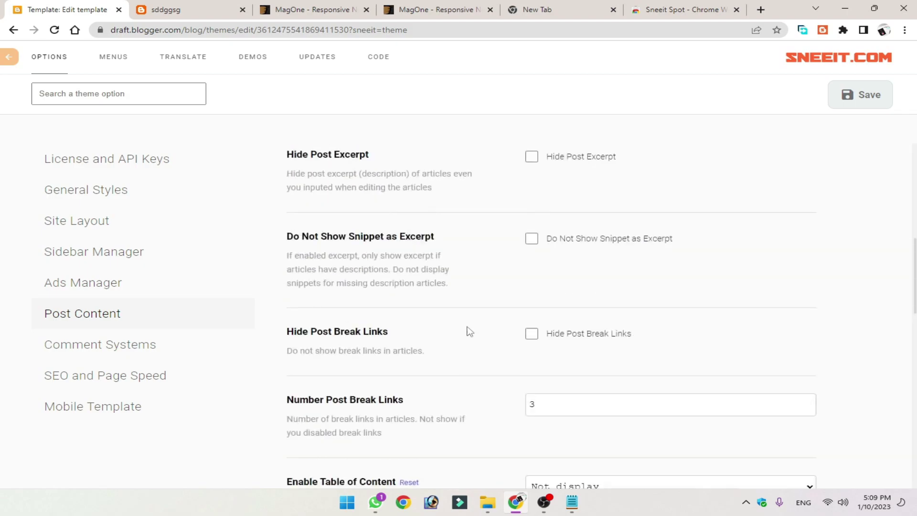
scroll(467, 331, "up", 3)
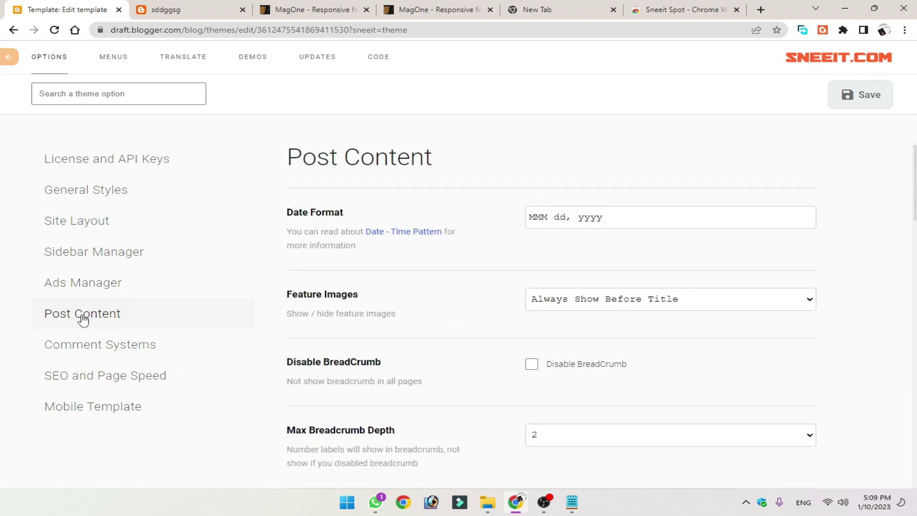
Show the Comment Systems section and review its Disqus, Facebook and Blogger comment settings
left_click(65, 347)
scroll(421, 153, "down", 12)
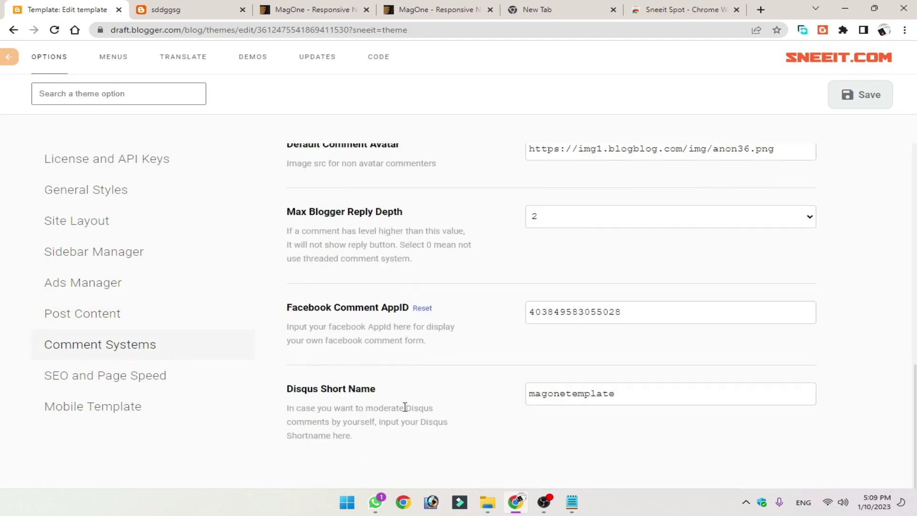
scroll(482, 211, "up", 13)
scroll(576, 301, "down", 3)
scroll(576, 304, "up", 3)
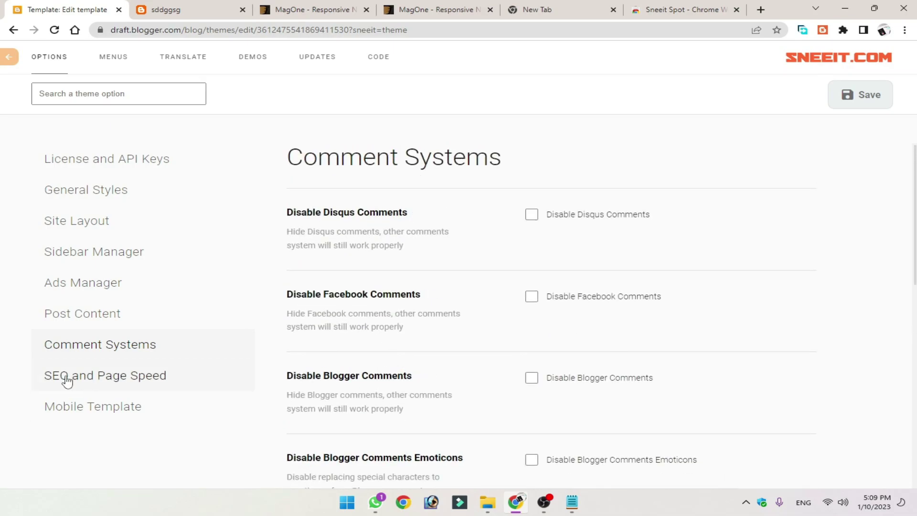
Show the SEO and Page Speed section and examine its Loading Image setting
left_click(146, 382)
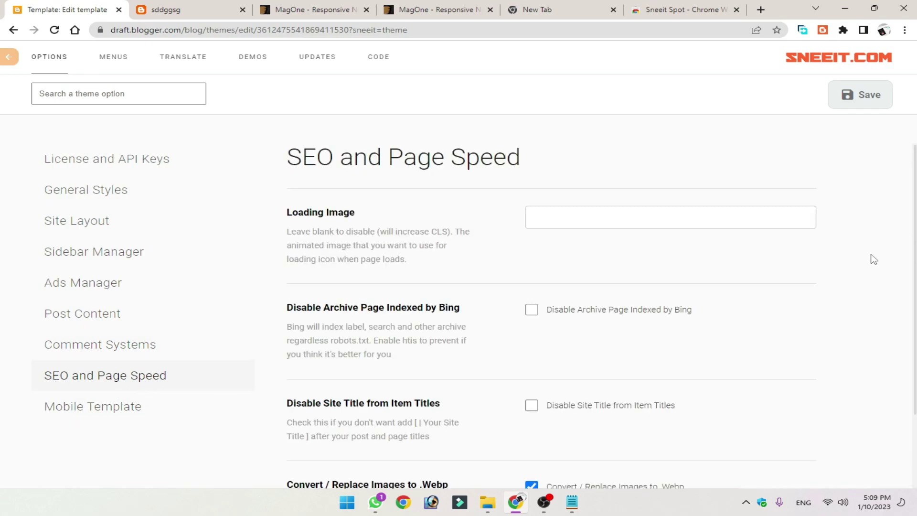
left_click_drag(302, 160, 535, 159)
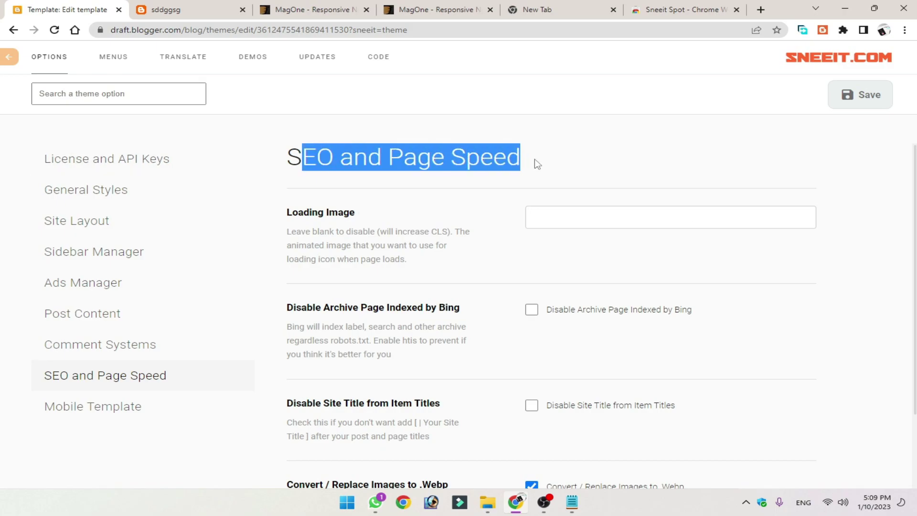
left_click(437, 159)
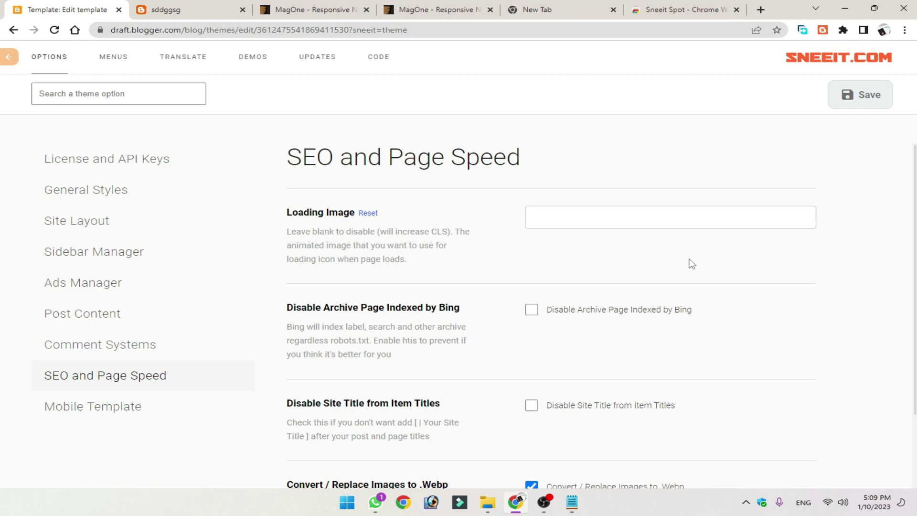
left_click_drag(285, 212, 344, 230)
left_click(585, 215)
left_click(547, 248)
Examine the Convert / Replace Images to .Webp option in SEO and Page Speed, leaving it enabled
scroll(475, 249, "down", 3)
left_click_drag(287, 346, 437, 347)
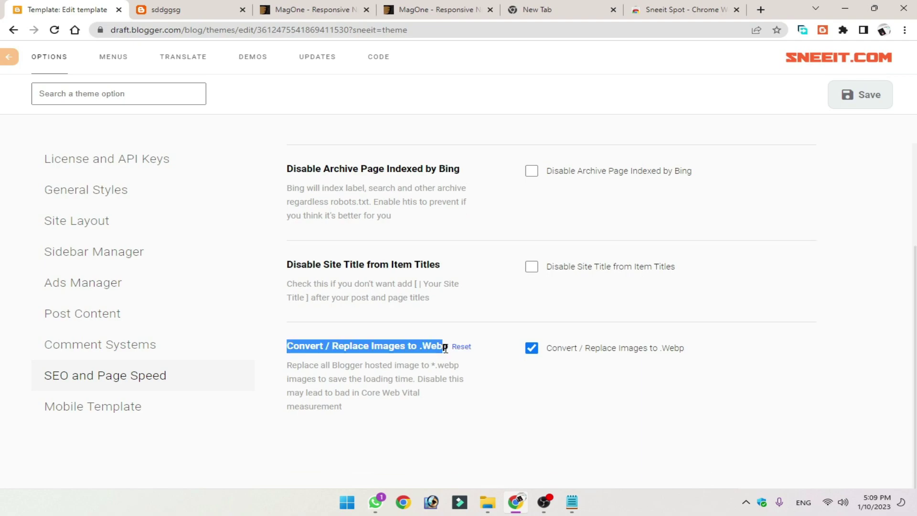
left_click(349, 343)
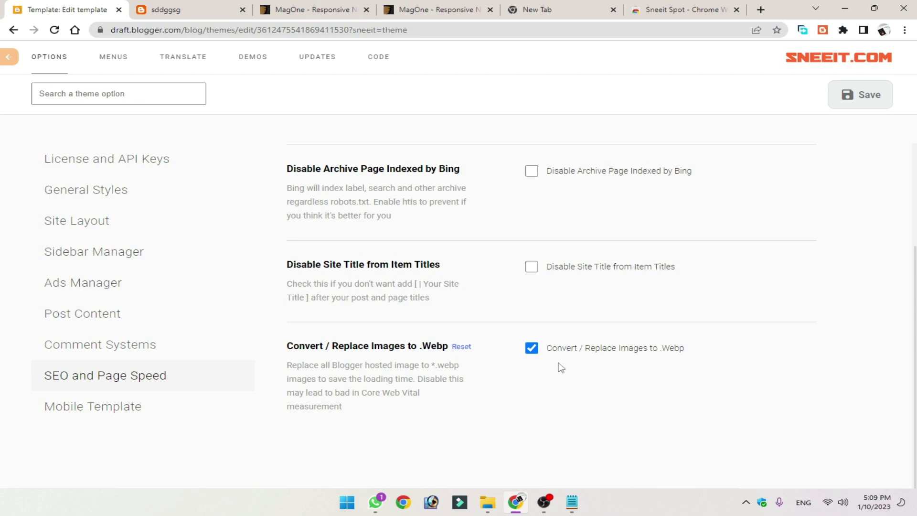
double_click(675, 350)
left_click(708, 353)
left_click_drag(708, 354, 549, 354)
left_click(535, 360)
left_click_drag(684, 348, 553, 357)
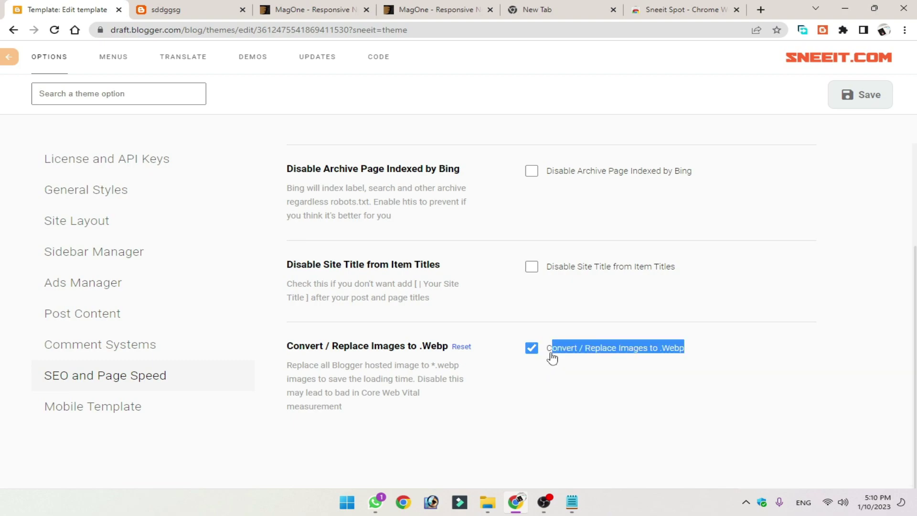
left_click(540, 388)
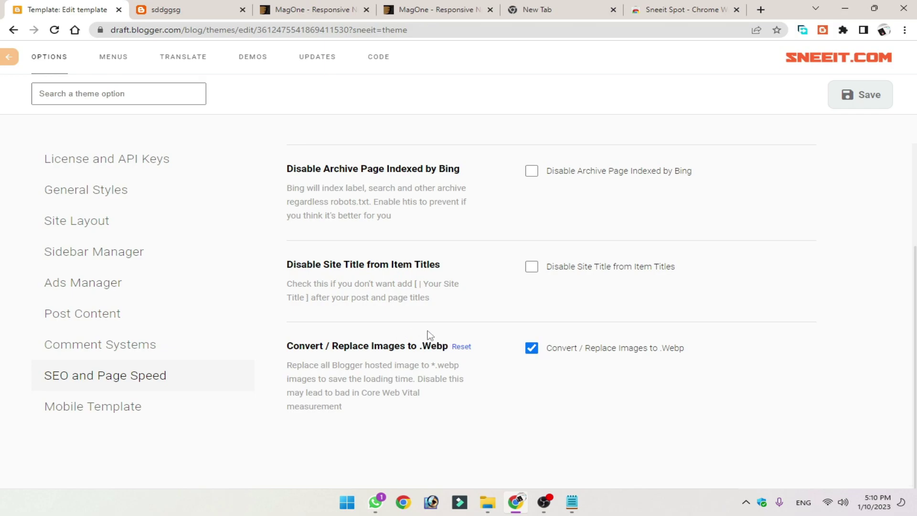
scroll(429, 335, "up", 3)
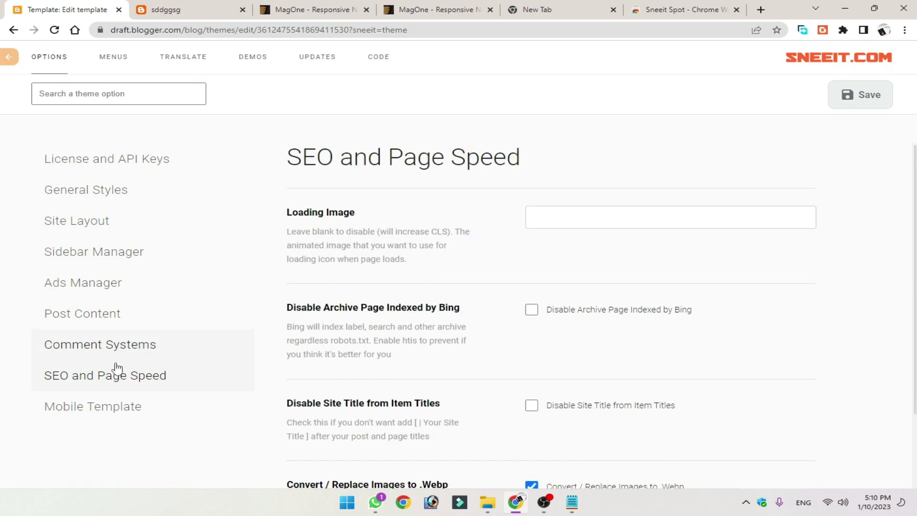
scroll(360, 399, "down", 3)
Show the Mobile Template section and look through all of its settings
left_click(143, 406)
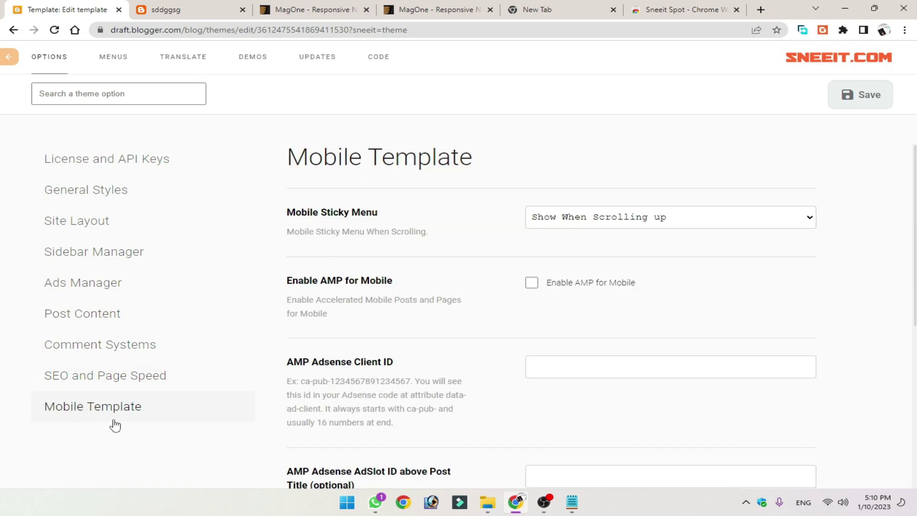
scroll(463, 328, "down", 5)
scroll(465, 331, "up", 4)
scroll(438, 236, "up", 1)
scroll(463, 301, "down", 5)
scroll(440, 358, "up", 5)
Examine the Enable AMP for Mobile and AMP Adsense Client ID settings in Mobile Template
left_click(283, 282)
left_click_drag(400, 289, 399, 303)
left_click(398, 311)
left_click_drag(390, 372, 393, 375)
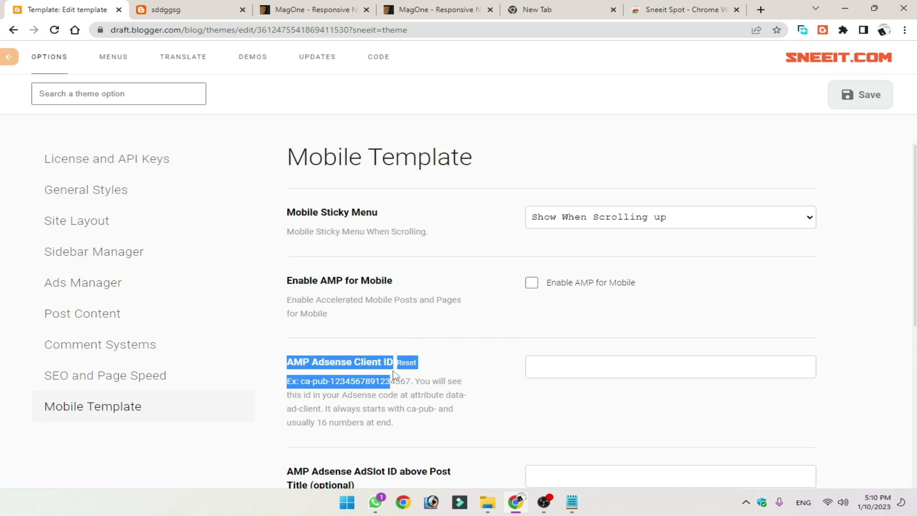
Look through the remaining AMP Adsense settings of Mobile Template and show the License and API Keys section
left_click(597, 373)
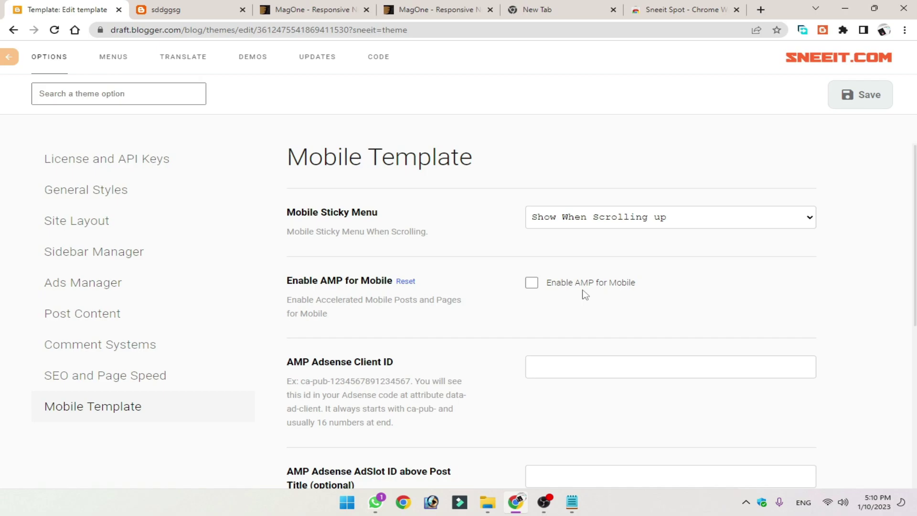
scroll(584, 305, "down", 8)
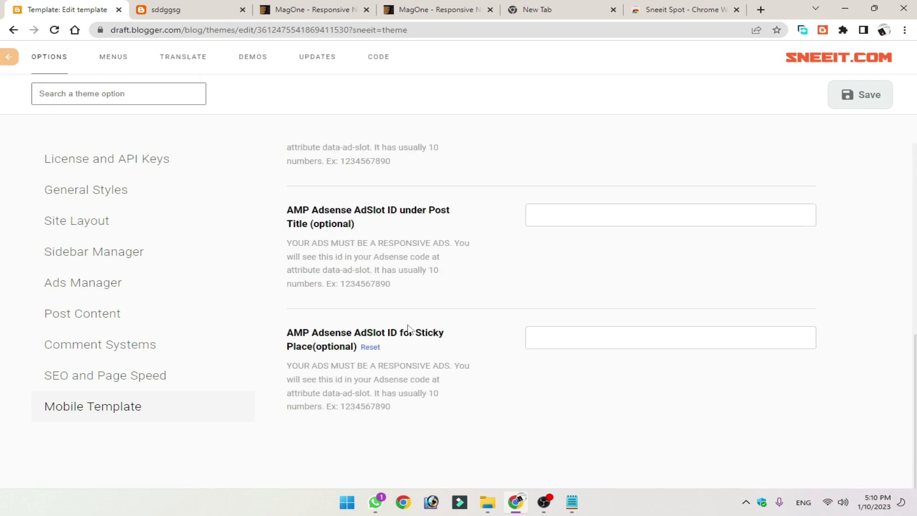
left_click(116, 157)
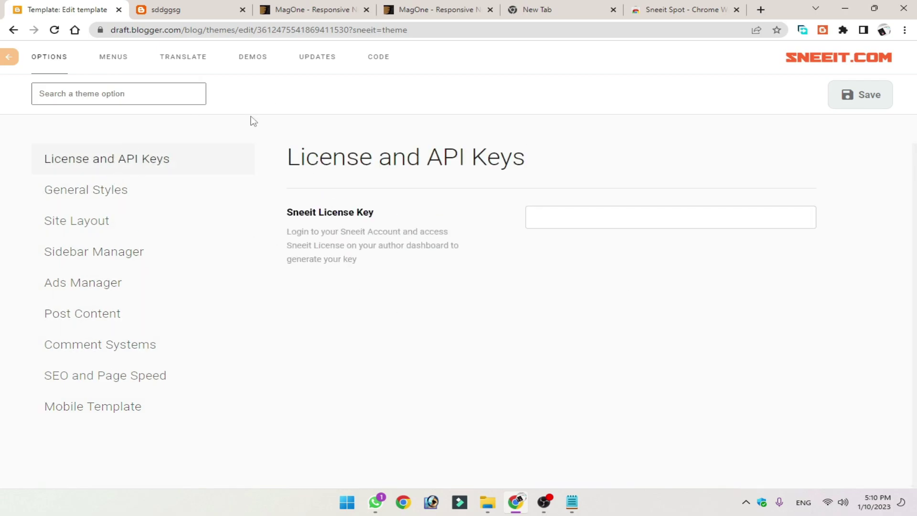
Show the theme's Main Menu items and compare them with the navigation bar on the live blog
left_click(113, 67)
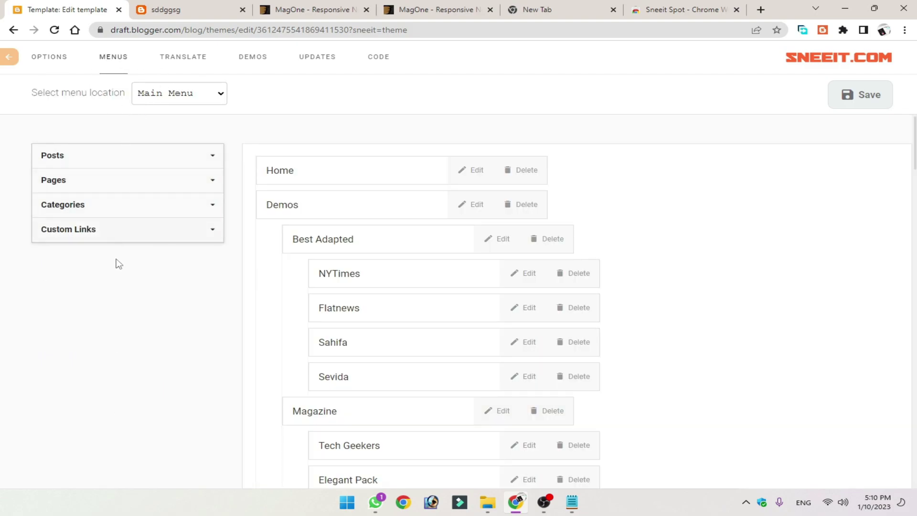
scroll(344, 362, "down", 8)
scroll(345, 307, "up", 8)
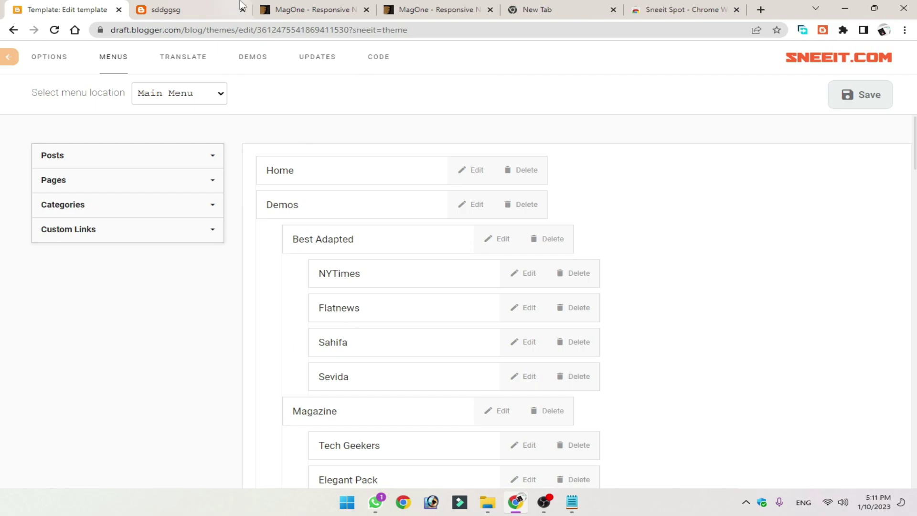
left_click(191, 10)
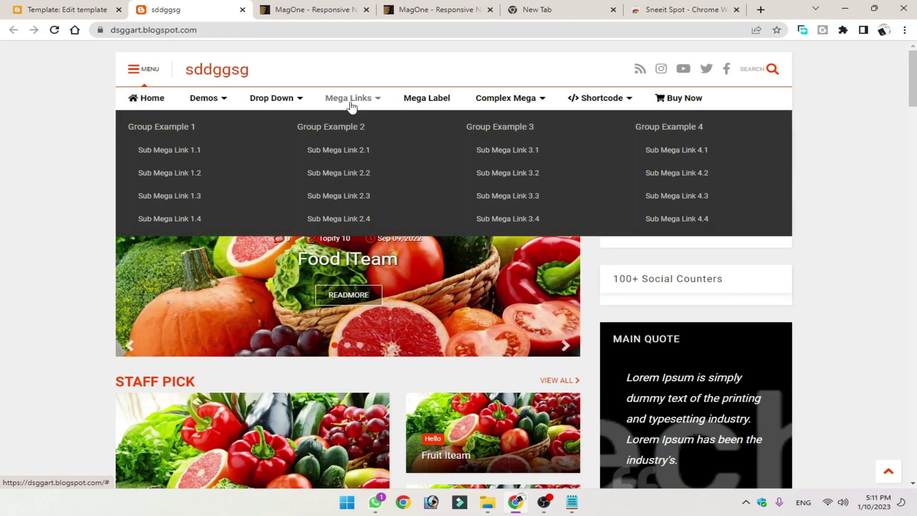
mouse_move(494, 109)
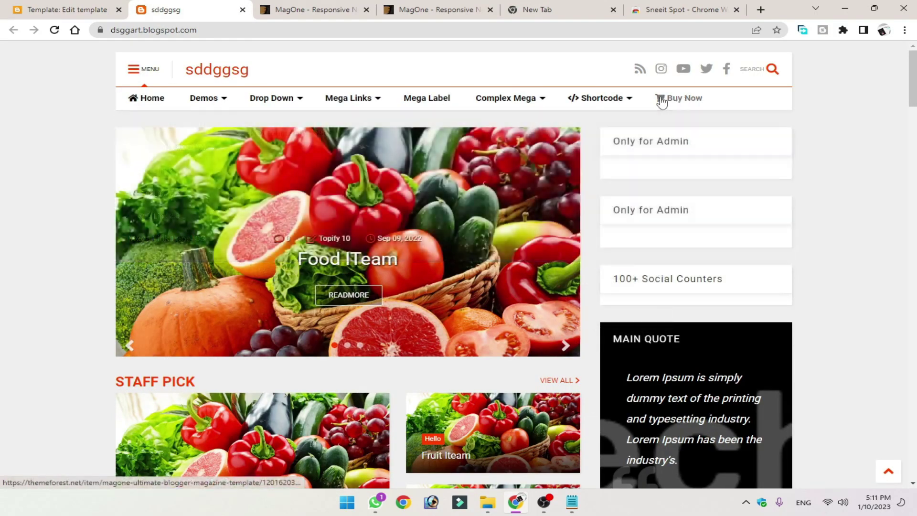
Delete the Mega Links item with all its sub-links from the theme's Main Menu
left_click(67, 9)
scroll(549, 286, "down", 10)
scroll(523, 381, "down", 4)
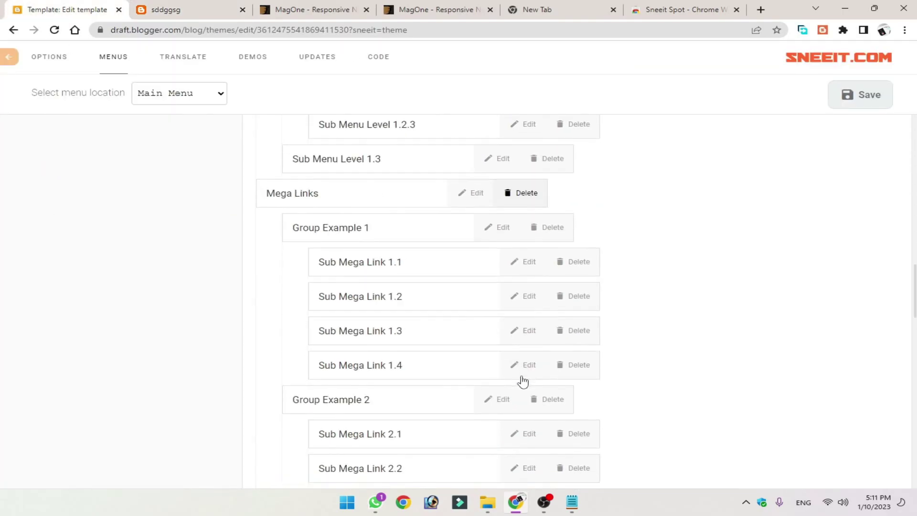
left_click(527, 193)
left_click(517, 111)
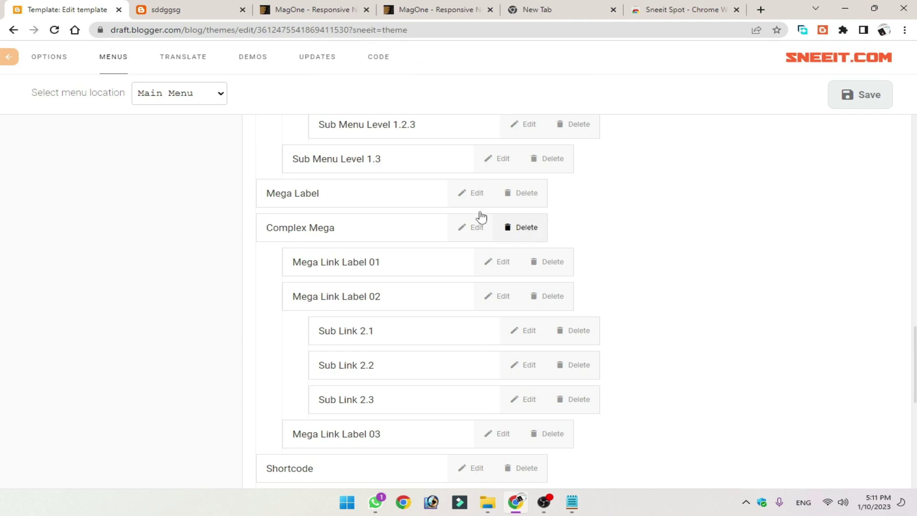
Delete the Mega Label and Complex Mega items from the Main Menu and save the menu
left_click(527, 192)
left_click(527, 193)
left_click(520, 106)
left_click(520, 105)
scroll(385, 278, "up", 10)
scroll(453, 235, "up", 3)
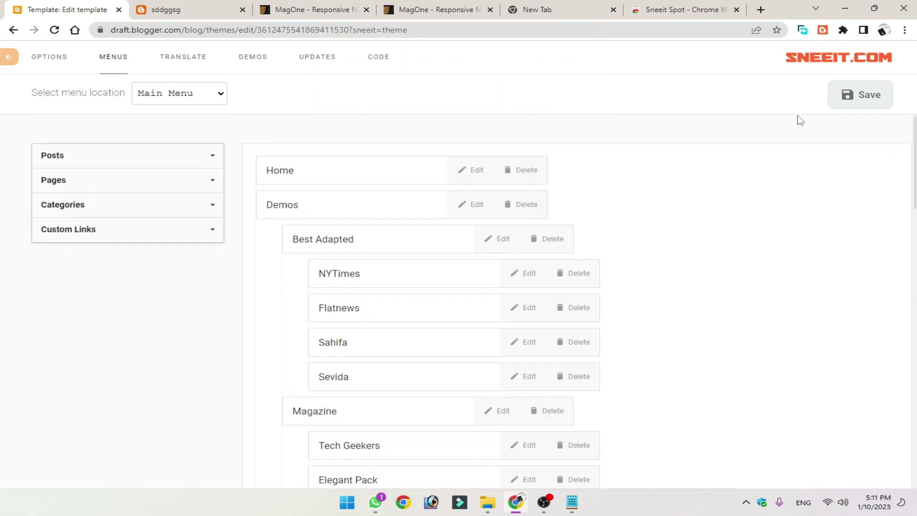
left_click(860, 95)
Show the theme's translation texts and look through the list of translatable labels
left_click(177, 60)
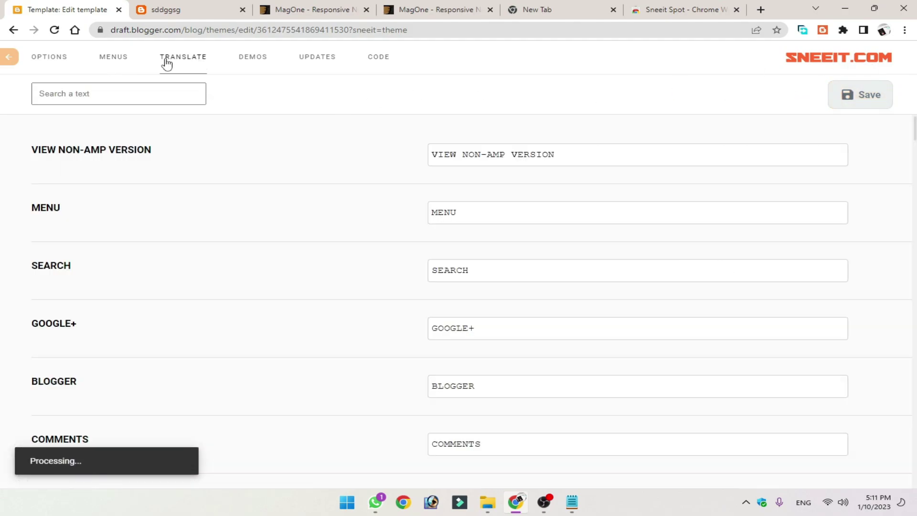
scroll(243, 235, "down", 20)
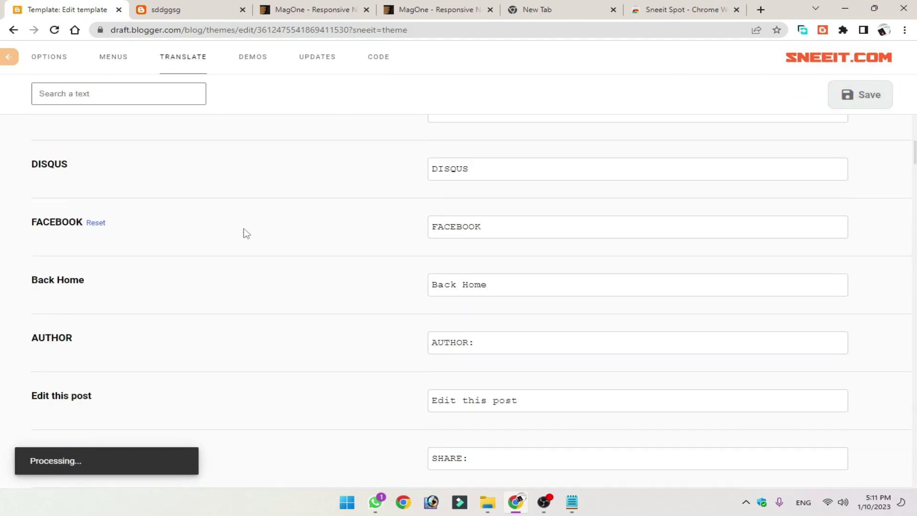
scroll(260, 267, "down", 20)
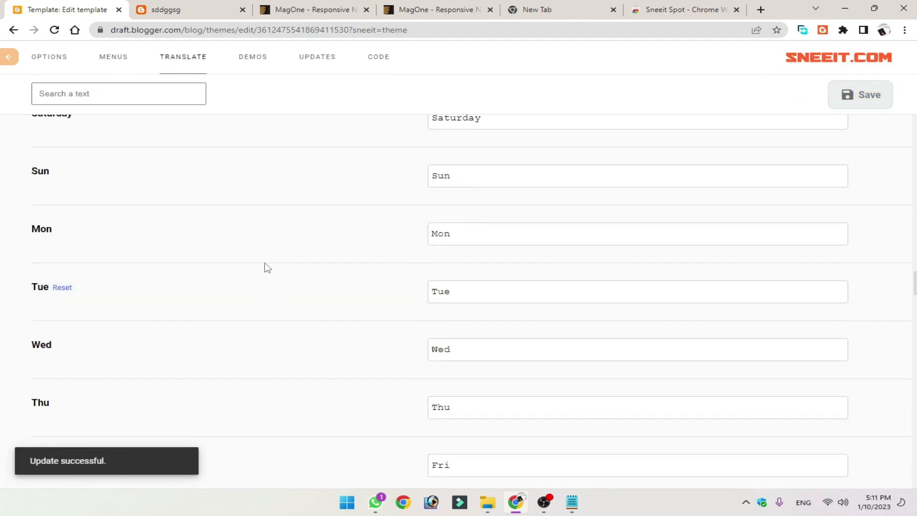
scroll(267, 229, "down", 15)
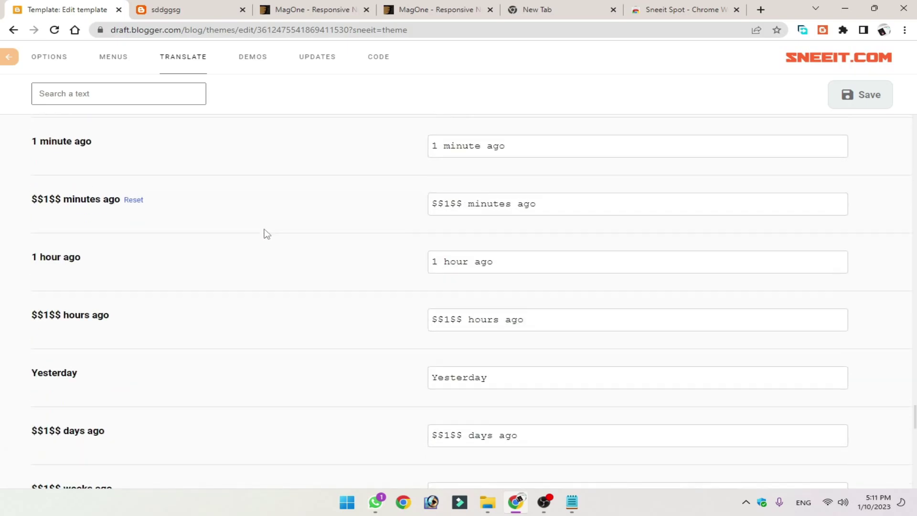
Show the theme's demo gallery and compare its designs with the blog's current homepage
left_click(241, 57)
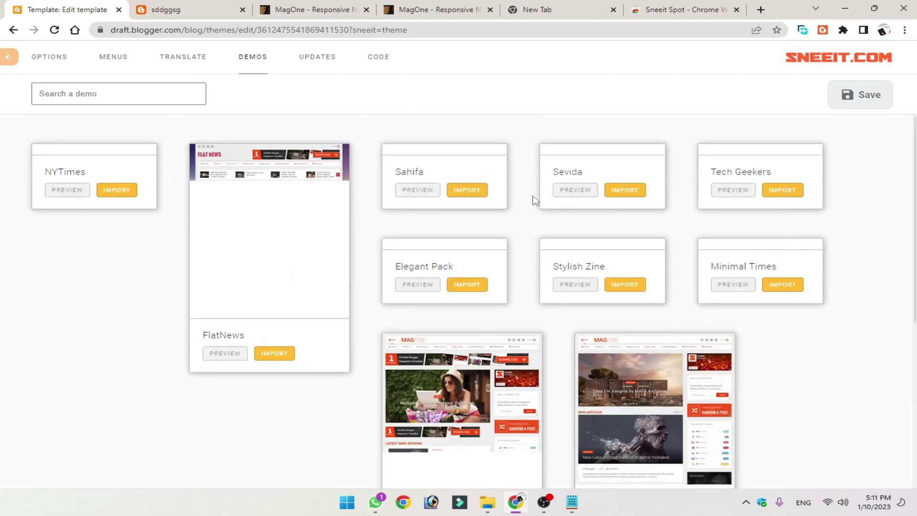
left_click(191, 9)
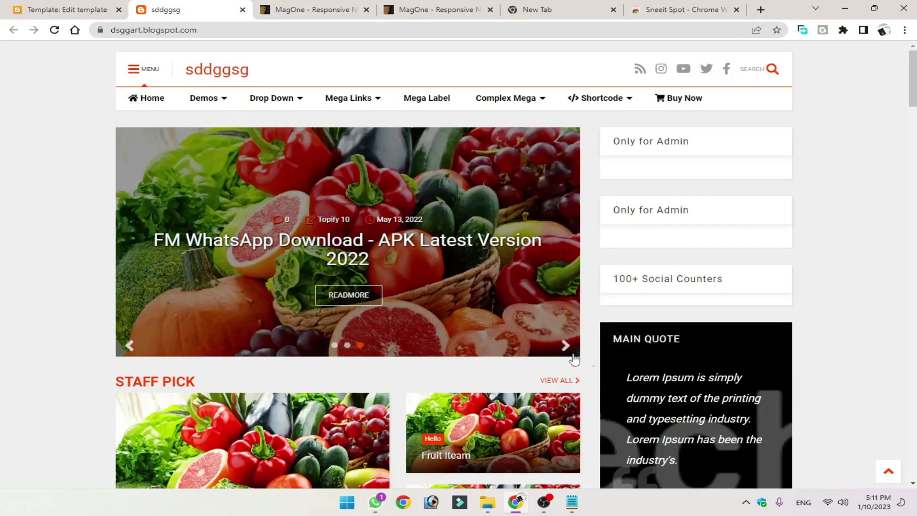
left_click(15, 9)
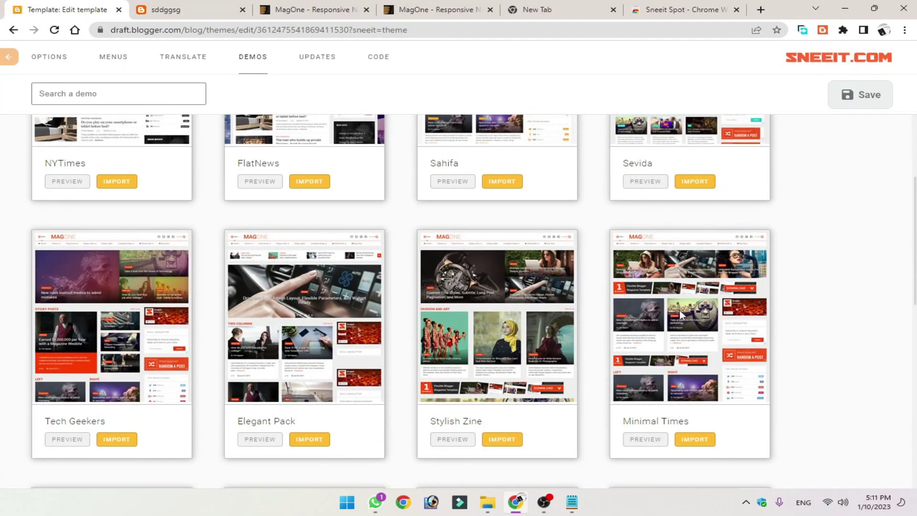
scroll(681, 311, "down", 10)
scroll(693, 411, "up", 4)
Start and cancel an import of the Financial List demo, and look through that demo's preview page
left_click(693, 412)
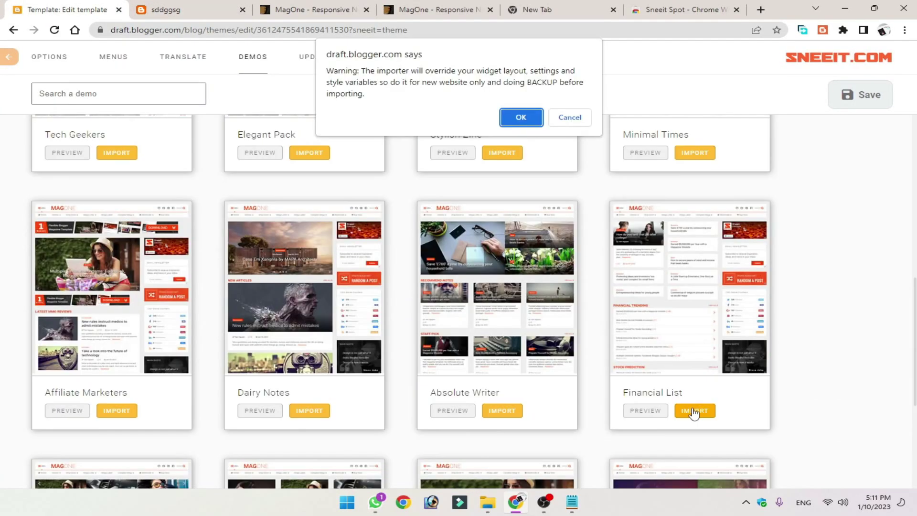
left_click(565, 119)
left_click(642, 410)
scroll(317, 198, "down", 10)
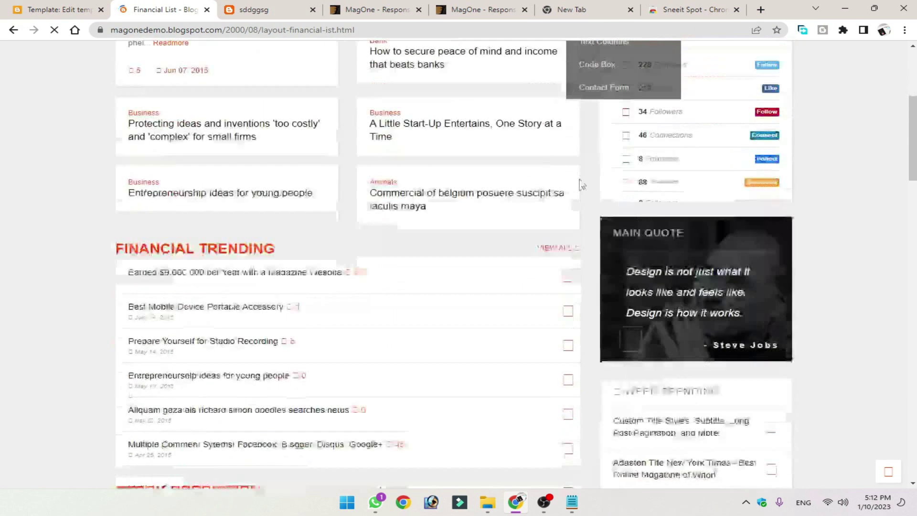
scroll(328, 354, "down", 10)
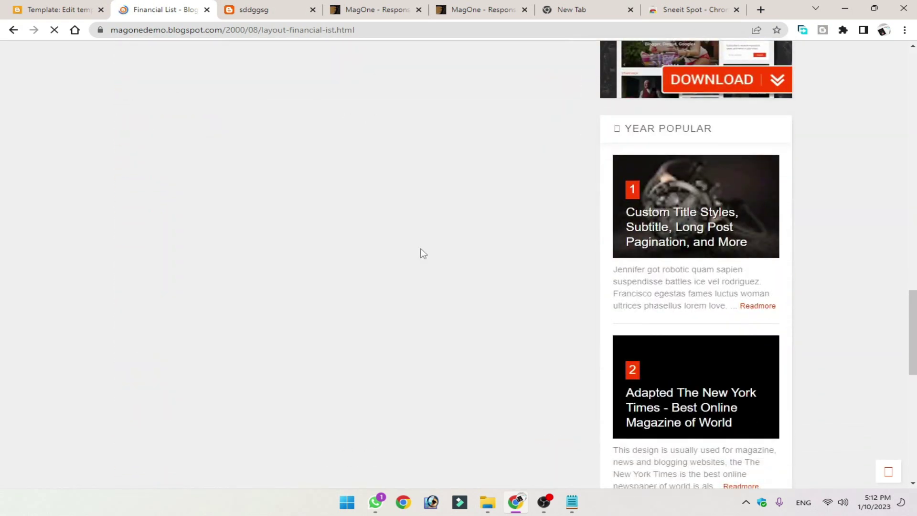
scroll(415, 264, "up", 10)
scroll(439, 257, "down", 10)
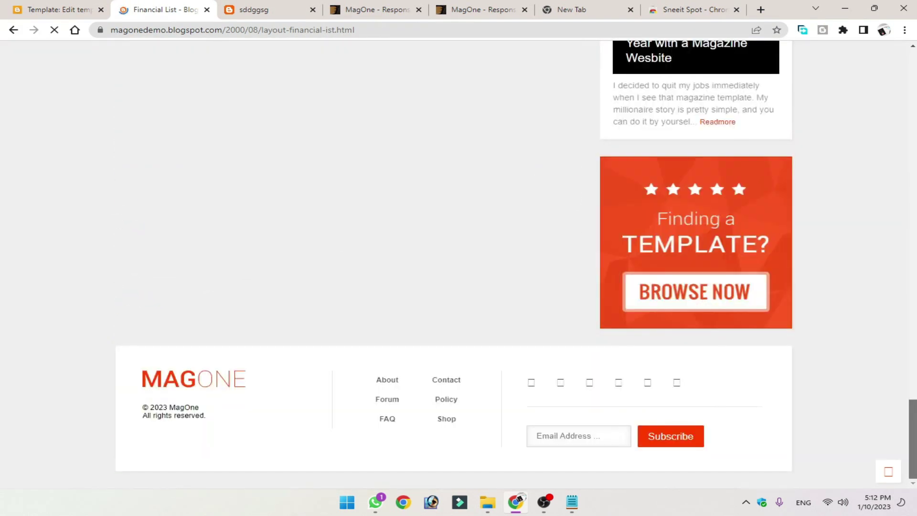
scroll(778, 139, "up", 15)
Return to the demo gallery and look through all the designs from NYTimes to Fluid Stacks
left_click(28, 7)
scroll(629, 267, "down", 5)
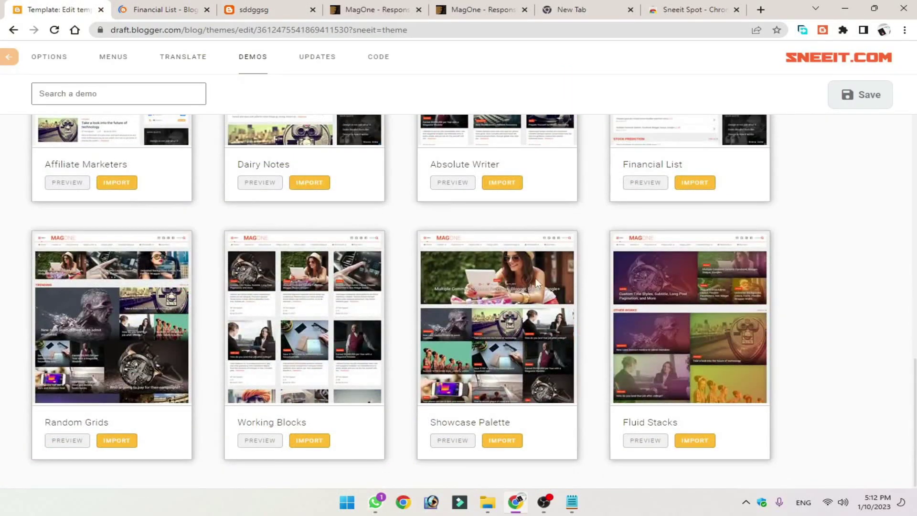
scroll(559, 234, "up", 15)
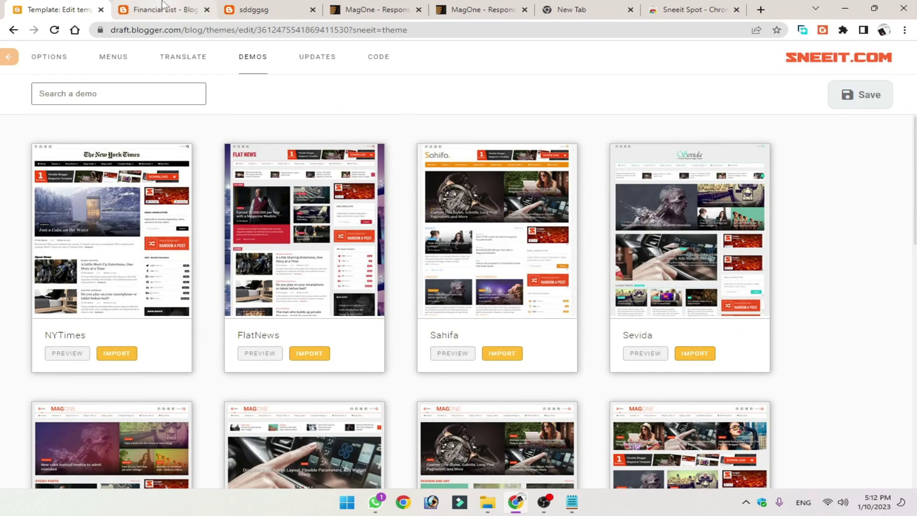
scroll(495, 309, "down", 10)
scroll(496, 309, "down", 3)
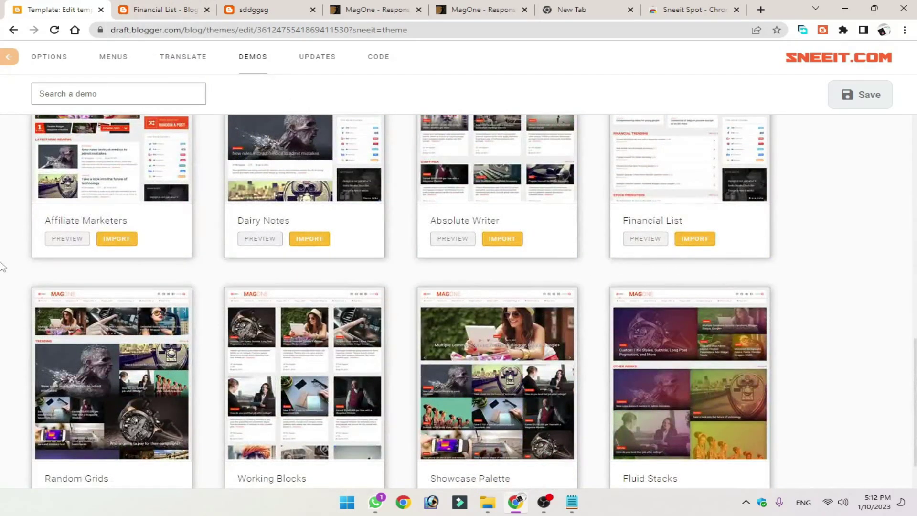
scroll(371, 303, "up", 8)
scroll(521, 253, "up", 5)
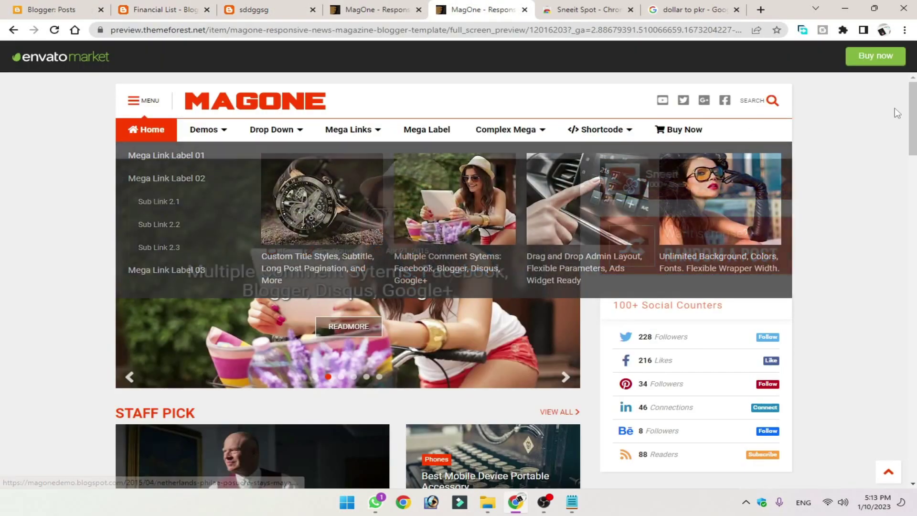
Look through the MagOne live preview page and show the blog's Stats page in Blogger
scroll(453, 277, "down", 5)
scroll(453, 277, "down", 5)
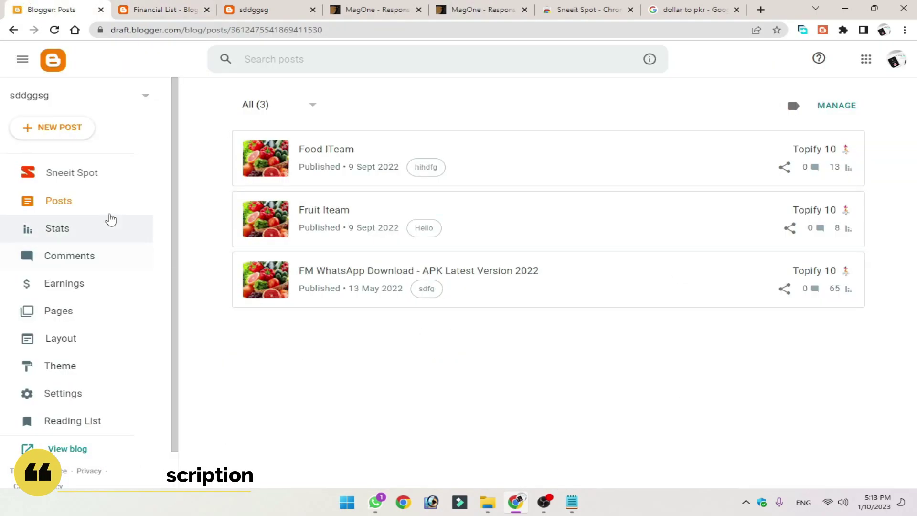
left_click(149, 222)
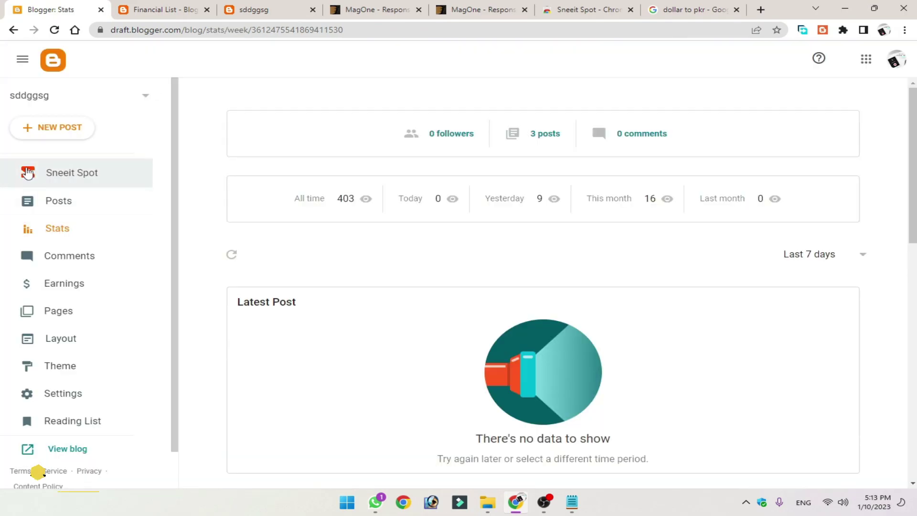